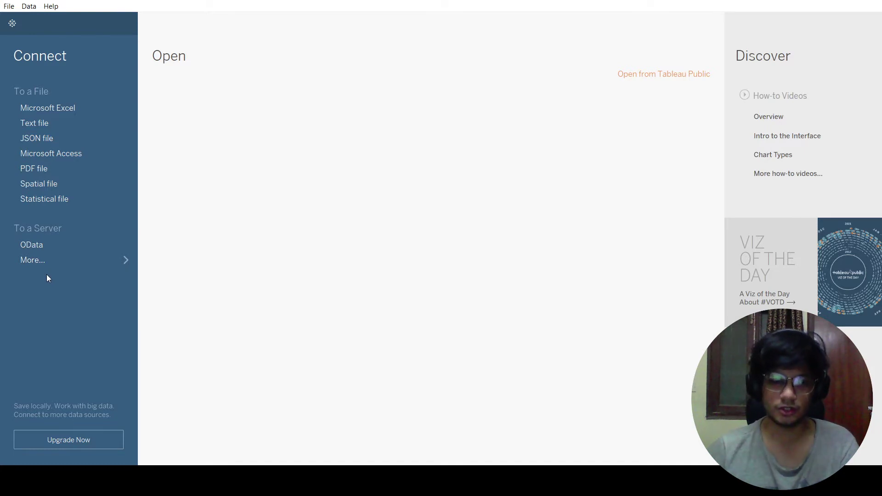
Connect to the Sample - Superstore Excel workbook and preview the data in its Orders, People and Returns sheets
click(52, 108)
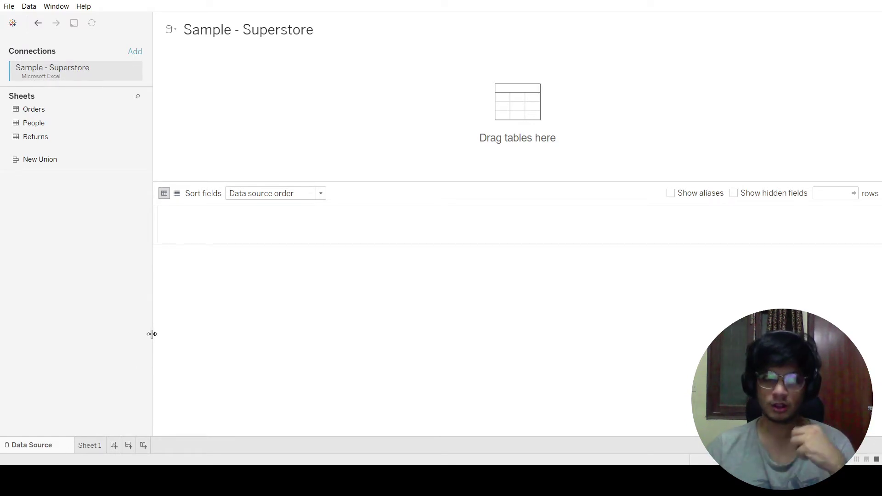
mouse_move(32, 111)
mouse_down()
mouse_move(276, 122)
mouse_move(46, 120)
mouse_up()
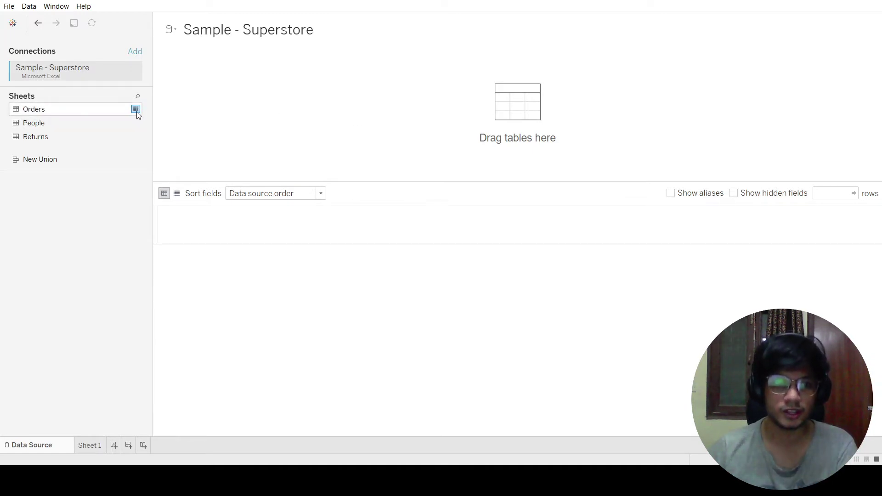
click(136, 111)
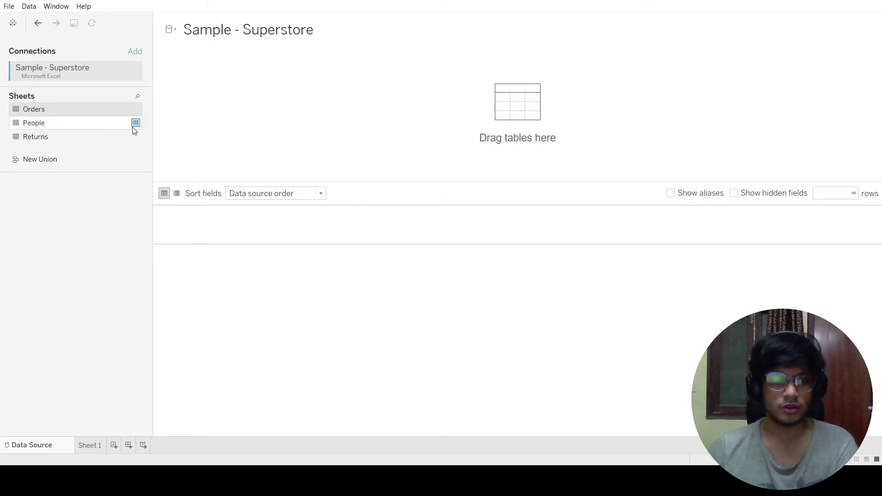
click(133, 128)
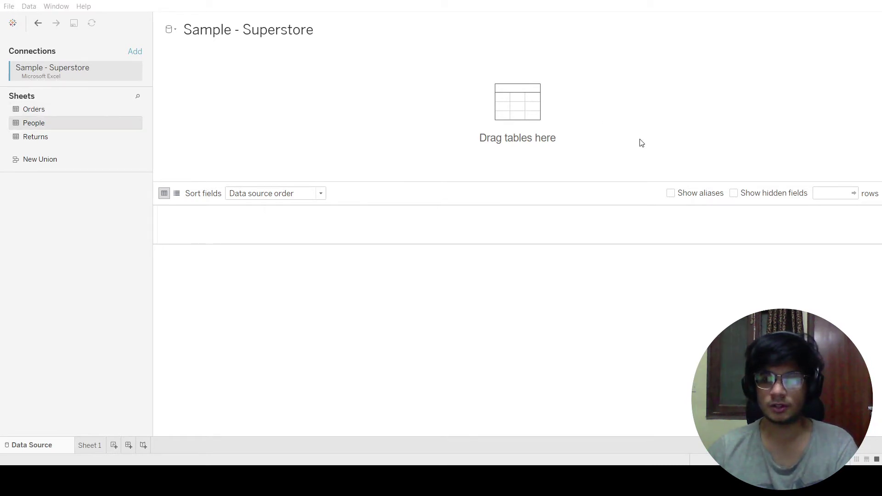
click(131, 137)
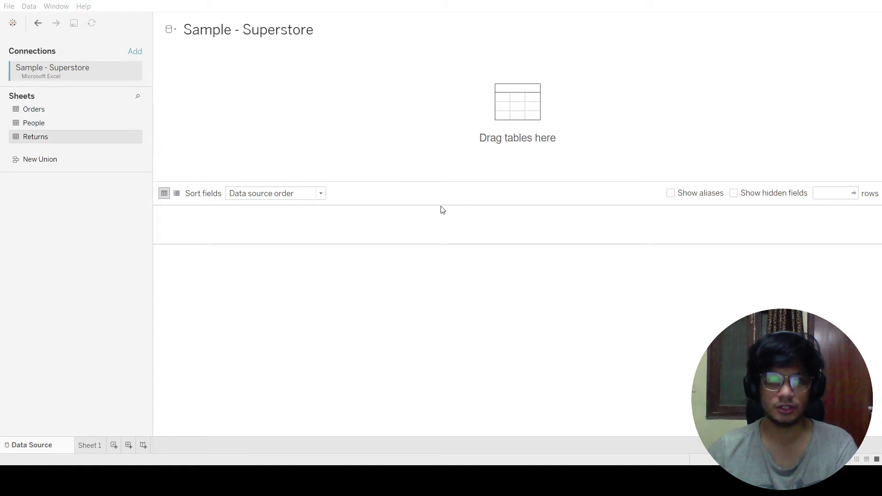
Add the Orders table to the data source canvas and browse its rows
drag(64, 109, 392, 124)
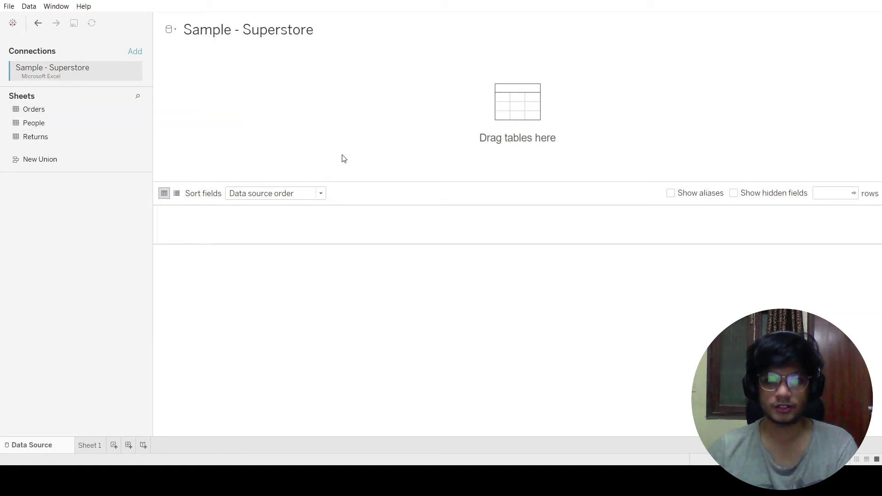
scroll(533, 366, down, 3)
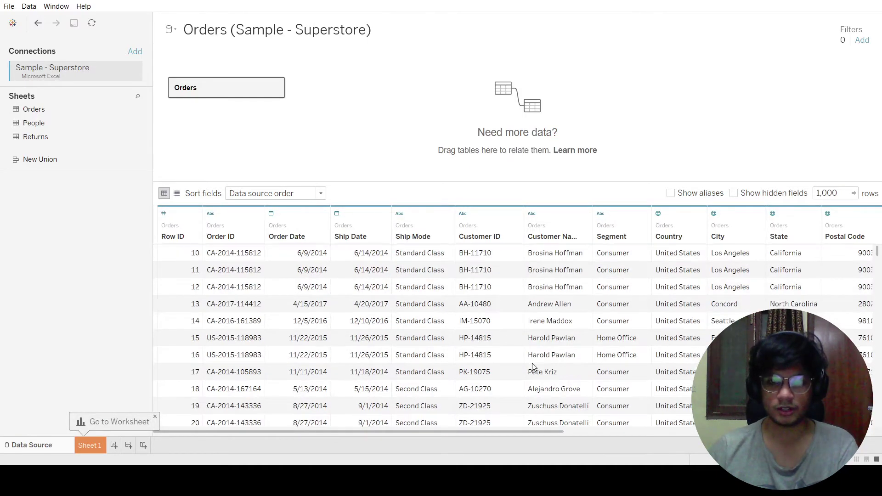
scroll(533, 366, down, 20)
scroll(353, 409, up, 20)
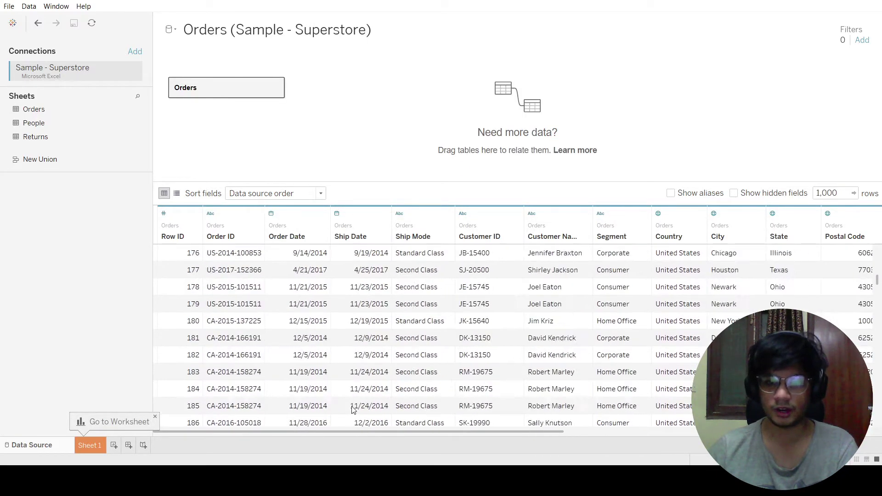
scroll(352, 409, up, 20)
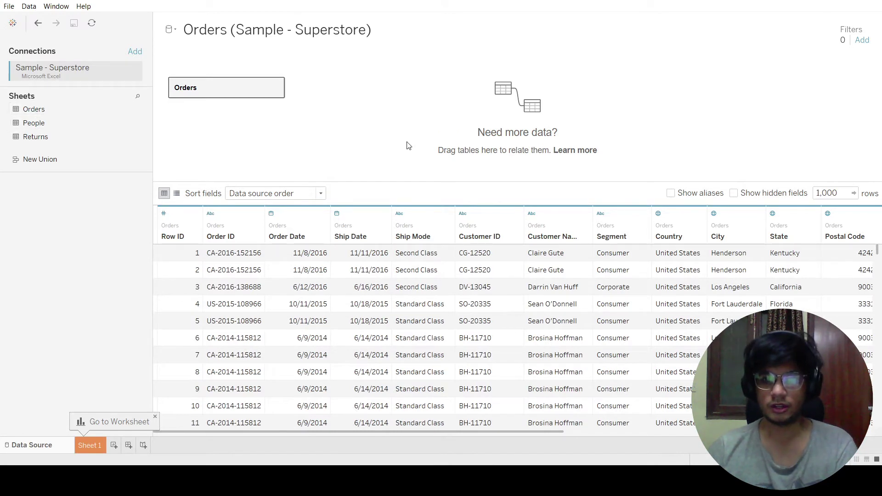
Check the People sheet and the Orders columns, and relate the People table to Orders on the canvas
mouse_move(37, 125)
mouse_down()
mouse_move(53, 129)
mouse_move(27, 142)
mouse_move(32, 122)
mouse_move(39, 131)
mouse_up()
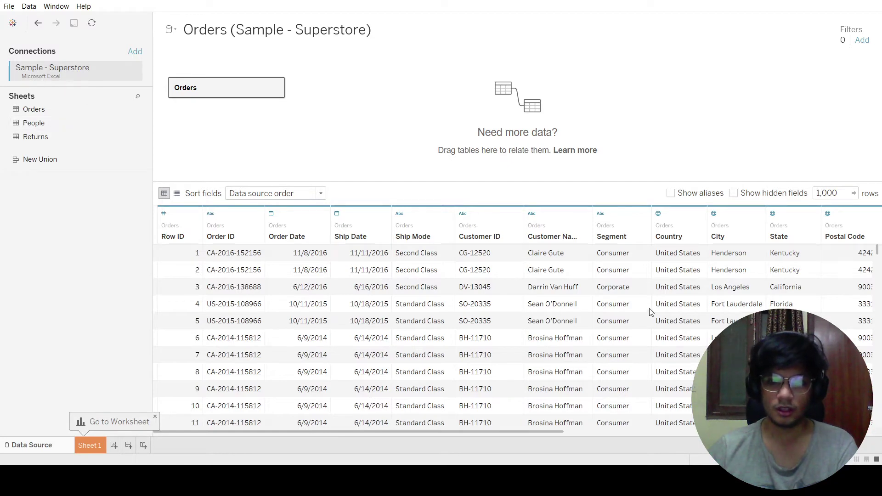
drag(392, 431, 579, 423)
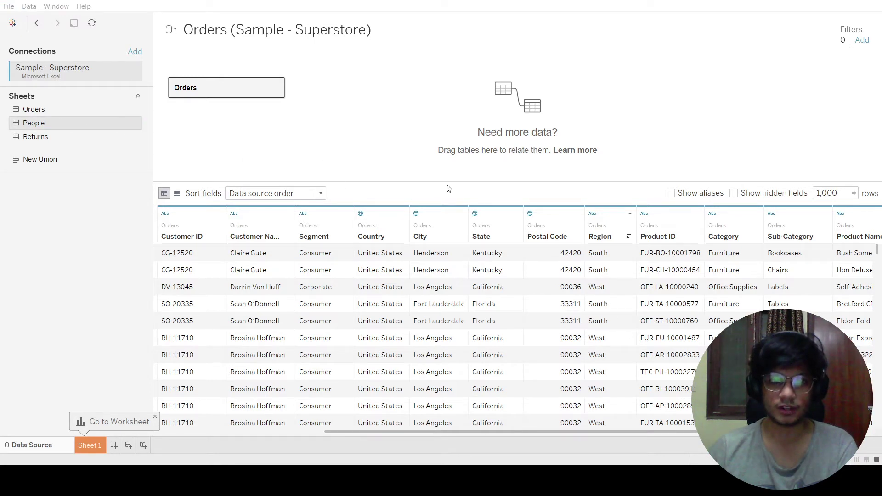
drag(54, 123, 362, 93)
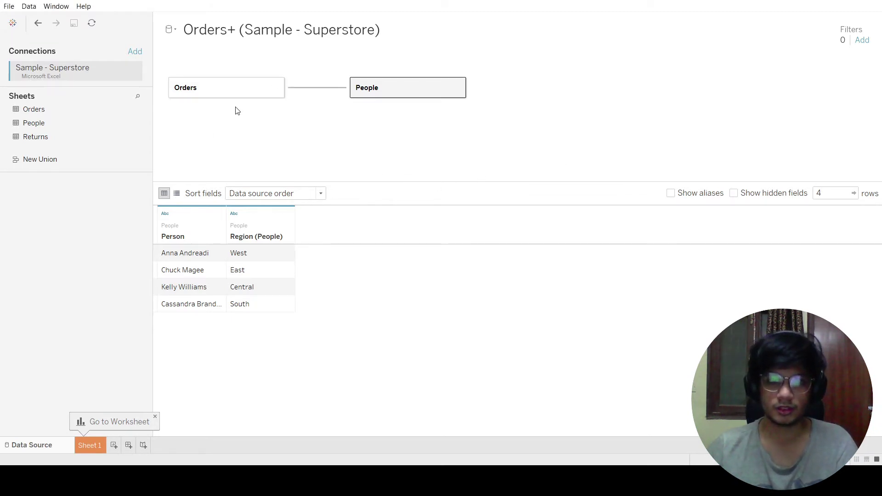
click(238, 88)
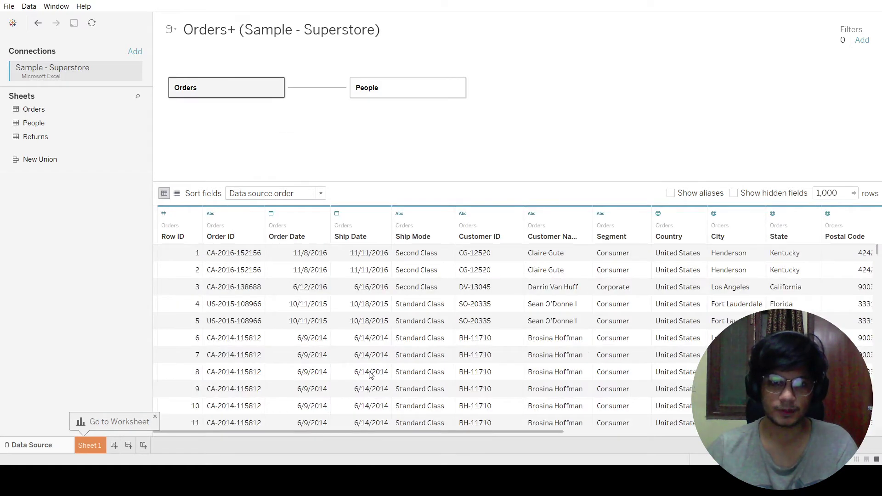
scroll(370, 374, down, 20)
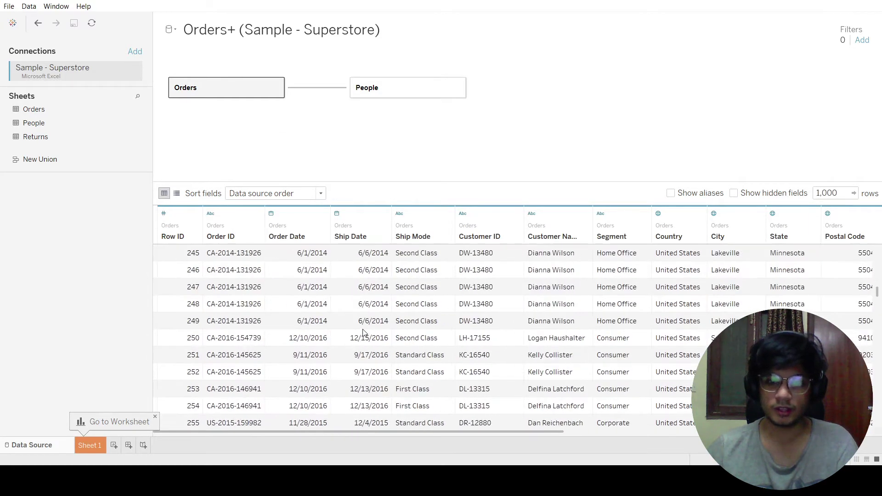
scroll(363, 331, up, 20)
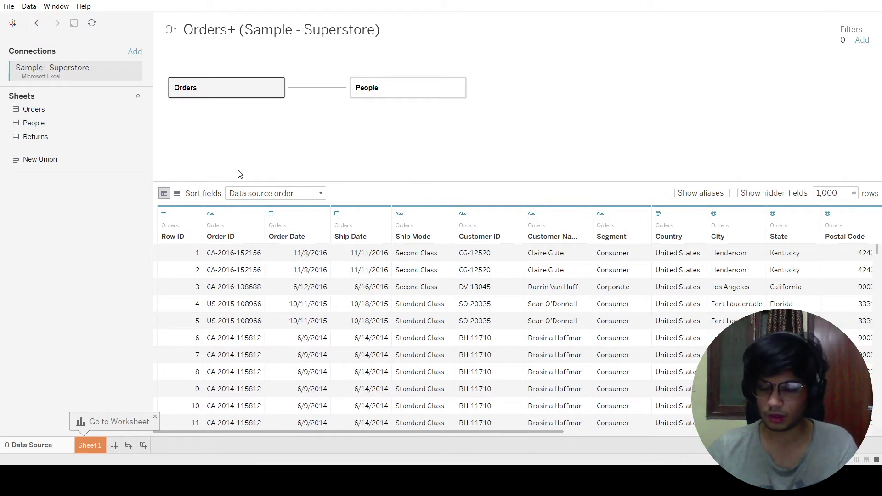
Relate the Returns table to Orders on the canvas and look through the Returns rows
drag(36, 136, 362, 145)
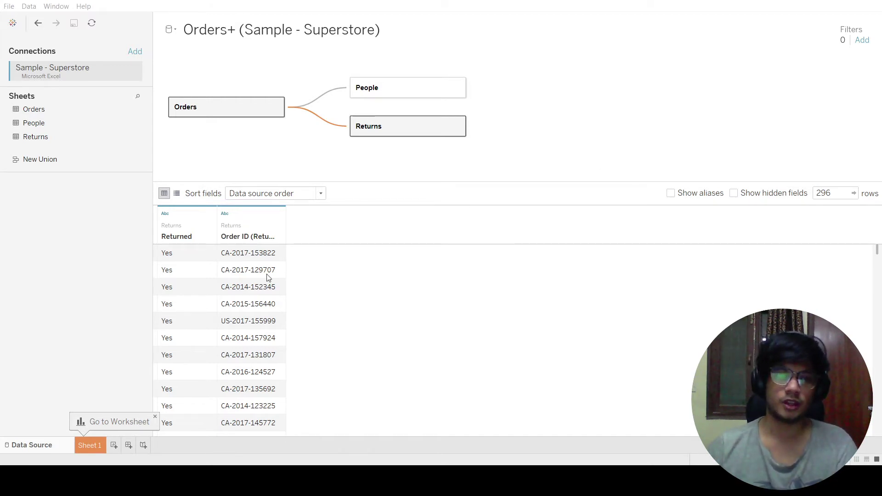
click(536, 174)
scroll(234, 285, down, 10)
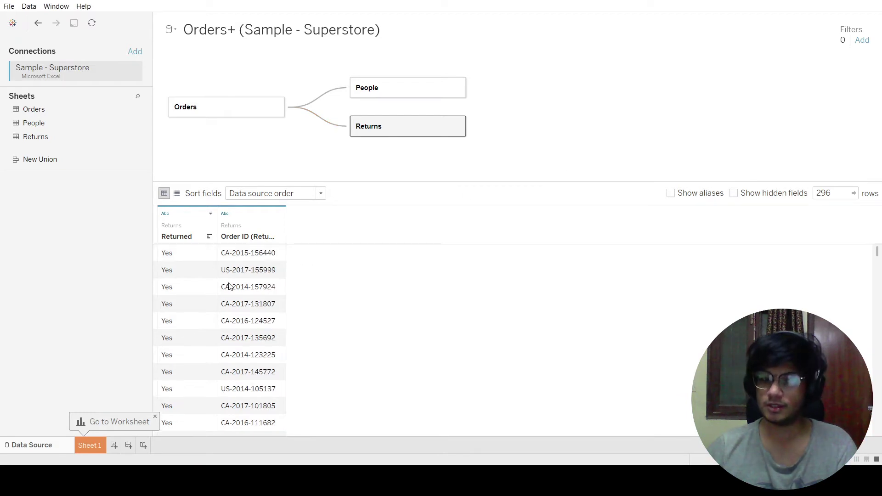
scroll(234, 356, up, 10)
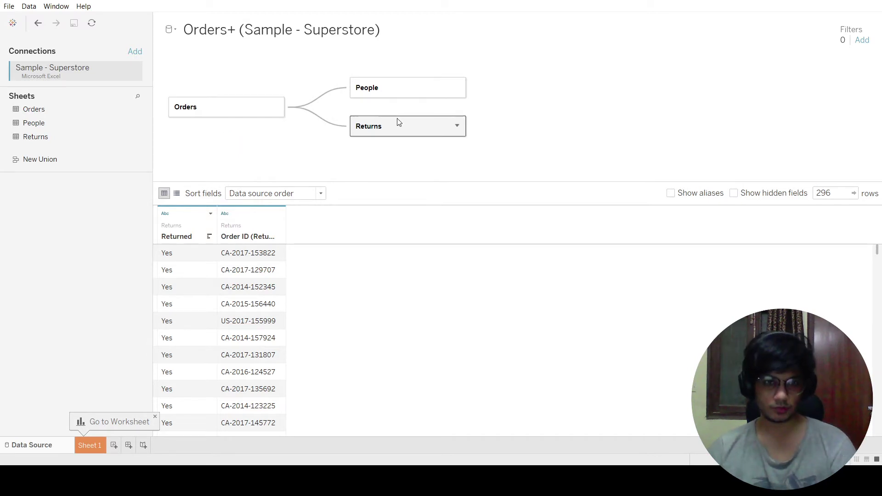
Remove the People and Returns tables from the data source canvas, keeping only Orders
click(432, 94)
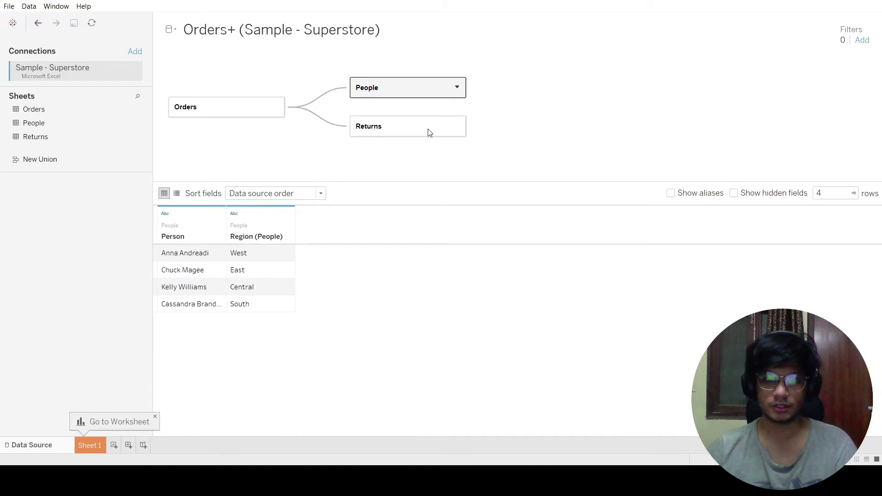
key(Delete)
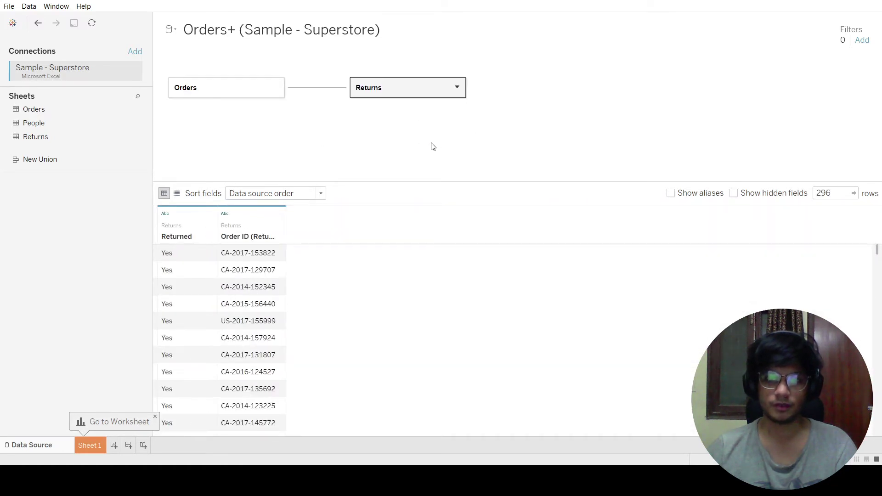
key(Delete)
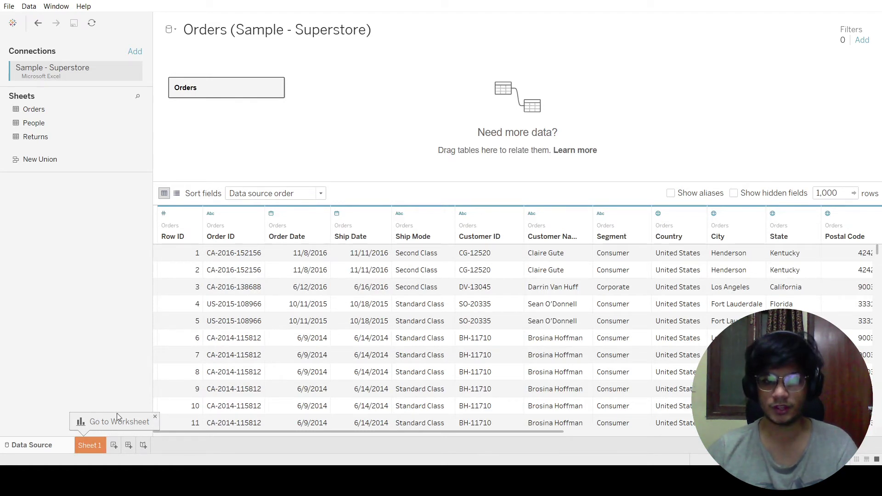
On Sheet 1, build a bar chart with Category as rows and the sum of Sales as columns
click(155, 419)
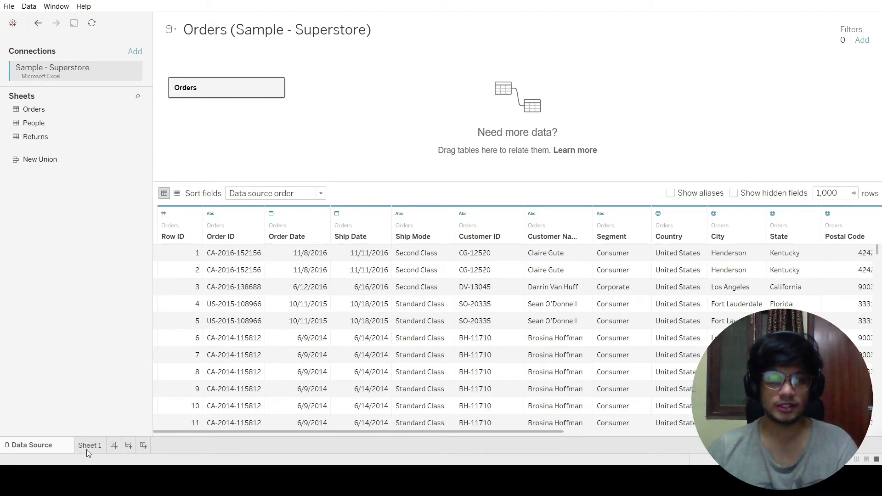
click(88, 445)
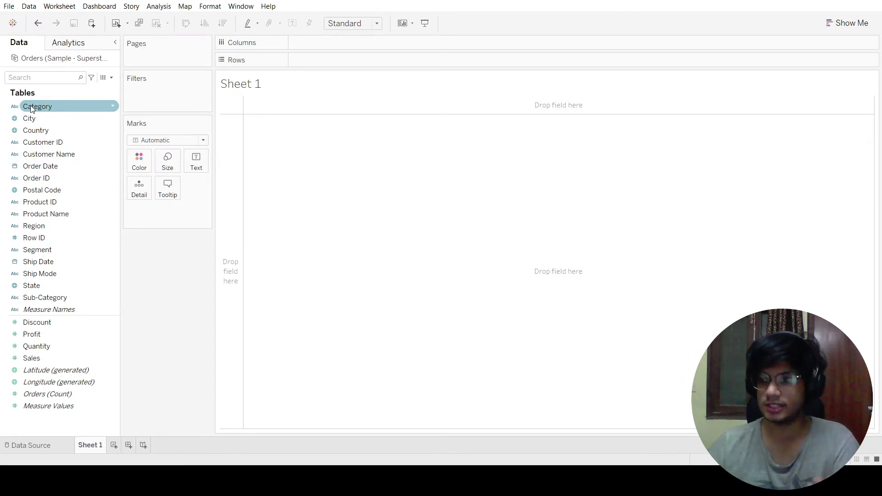
drag(30, 106, 253, 82)
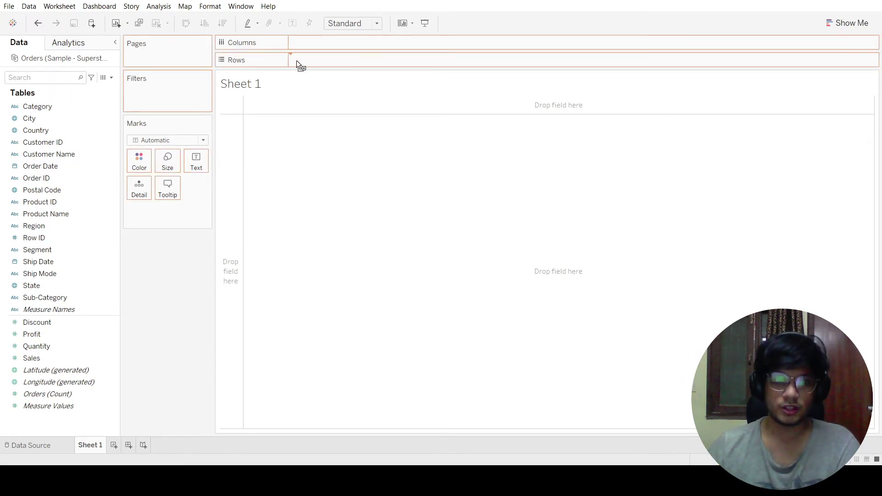
drag(308, 59, 308, 60)
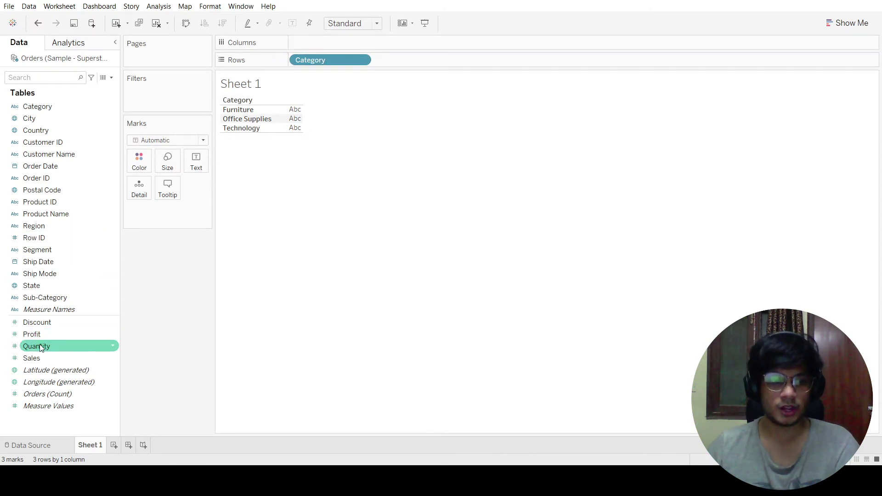
drag(43, 357, 262, 134)
drag(316, 41, 317, 41)
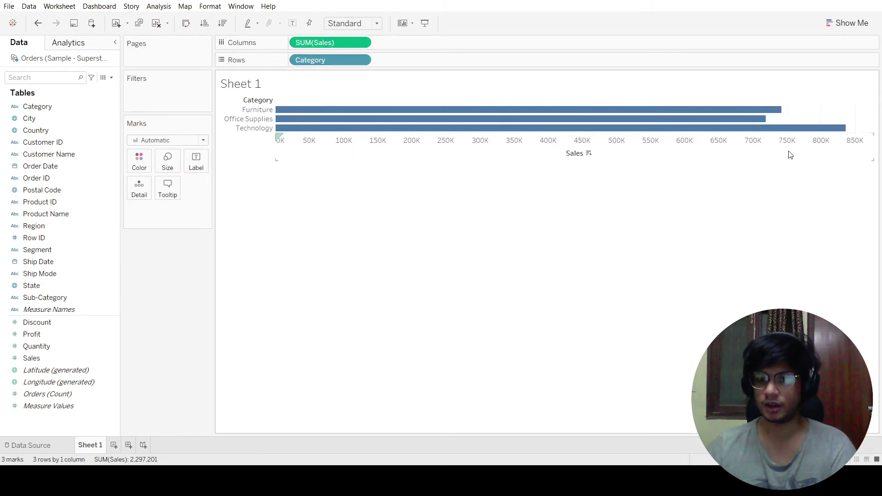
Try the Sales chart as a pie, treemap, stacked bar and packed bubbles, and return it to horizontal bars
click(838, 22)
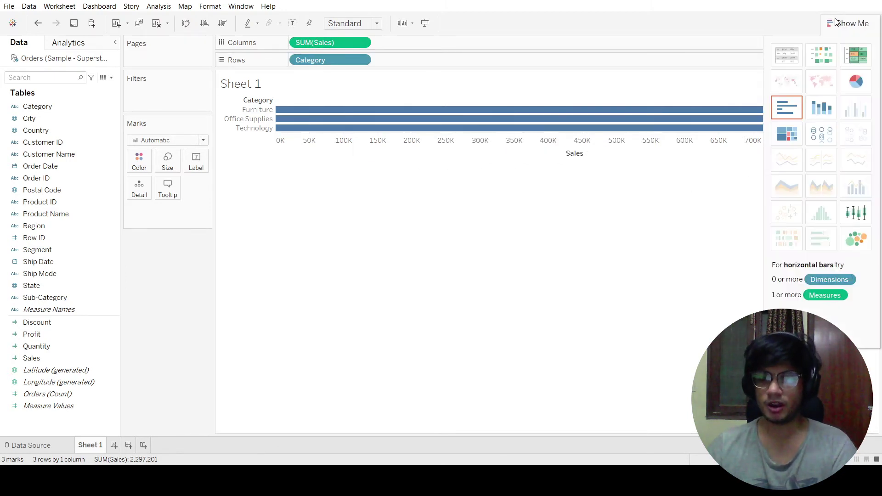
click(854, 83)
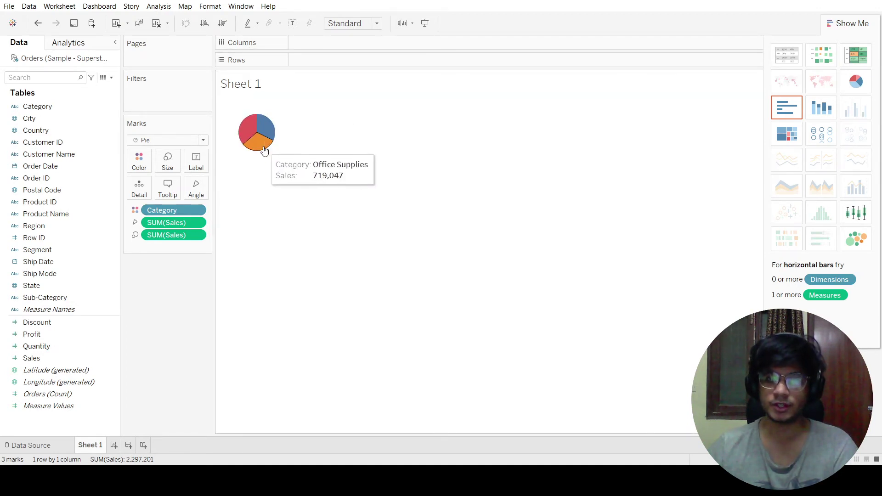
click(788, 135)
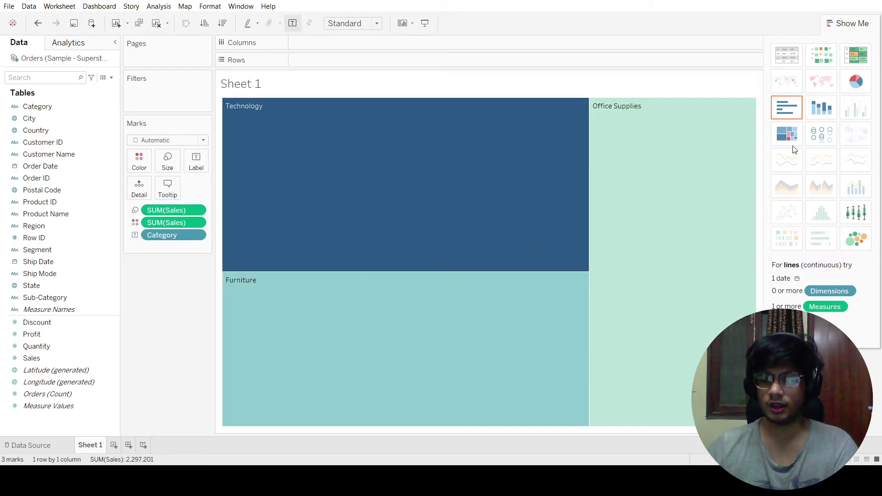
click(821, 107)
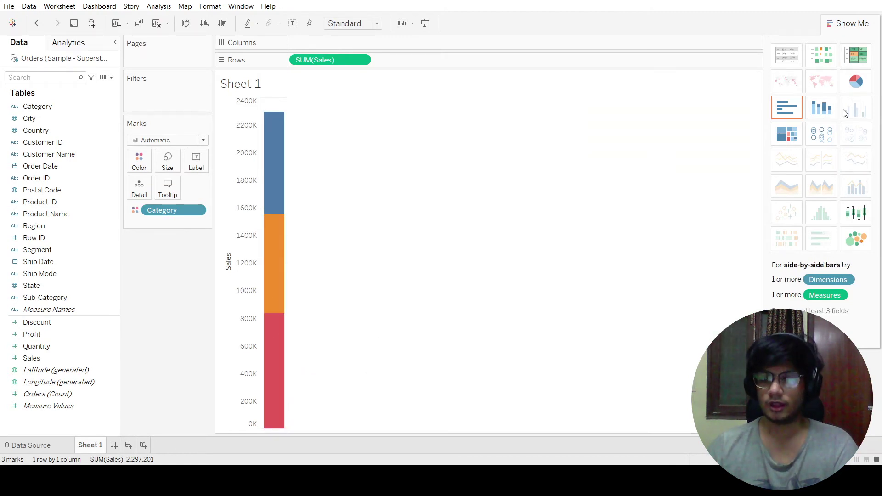
click(858, 238)
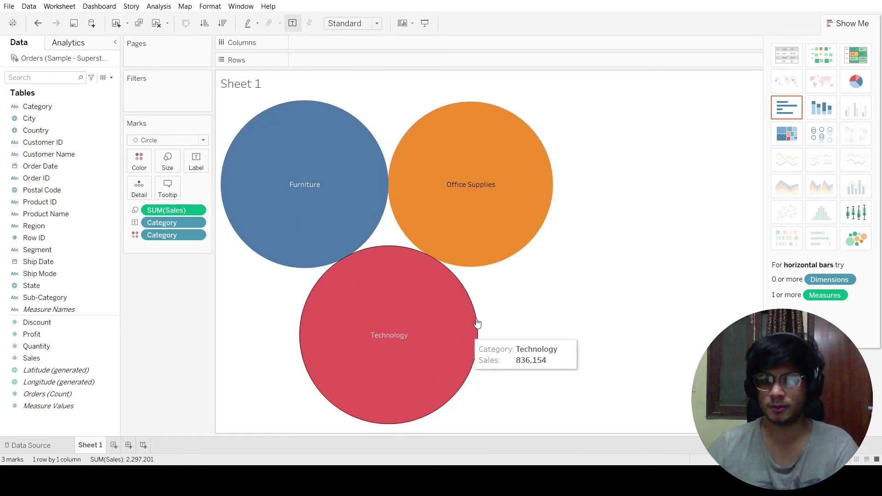
click(790, 111)
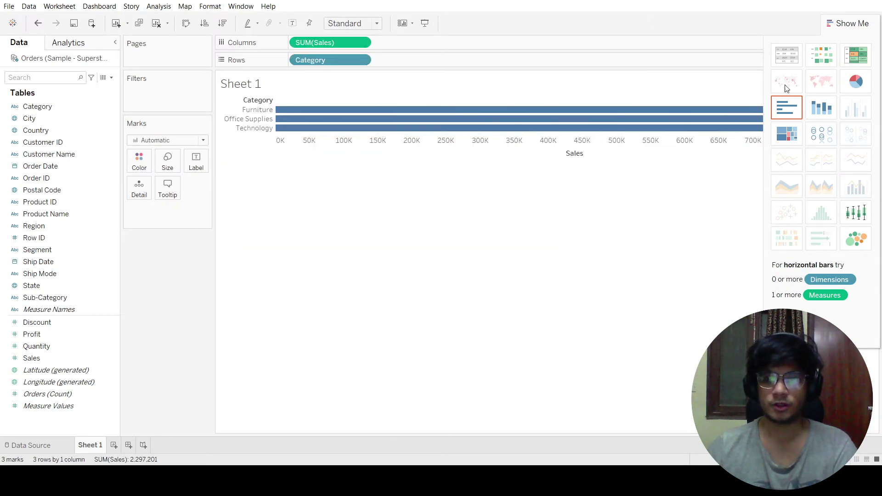
click(848, 25)
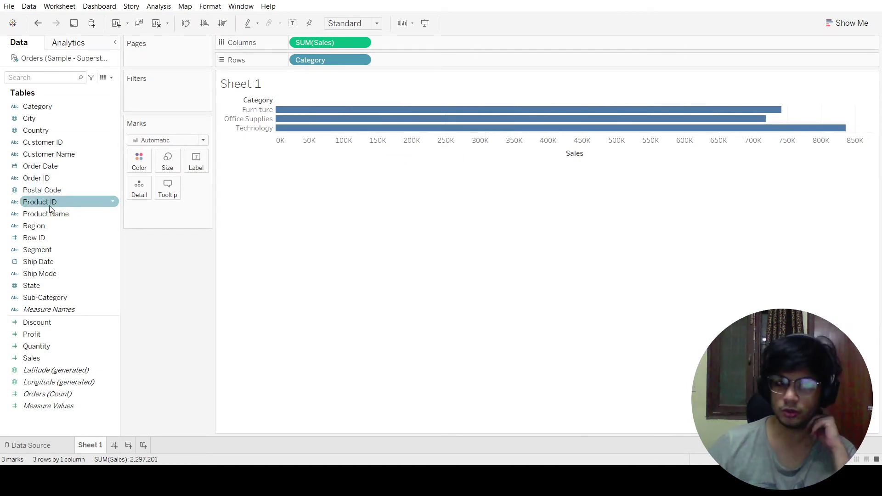
Filter the chart by Region, display the filter control on the sheet, and include all regions
drag(44, 227, 146, 102)
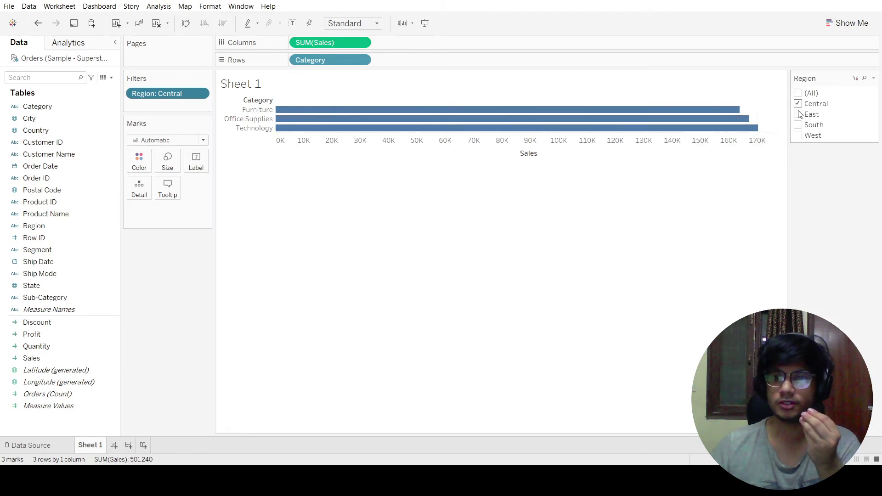
click(799, 94)
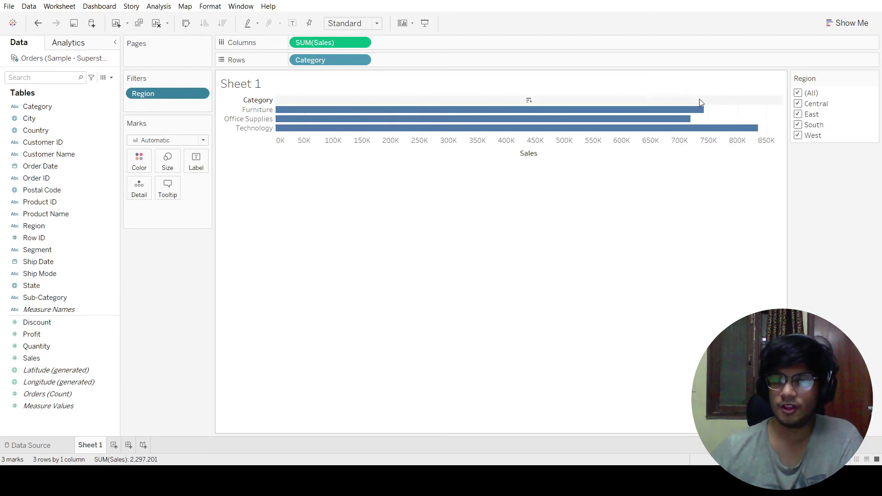
Try the Region filter by excluding East, South and Central, and include all regions again
click(799, 116)
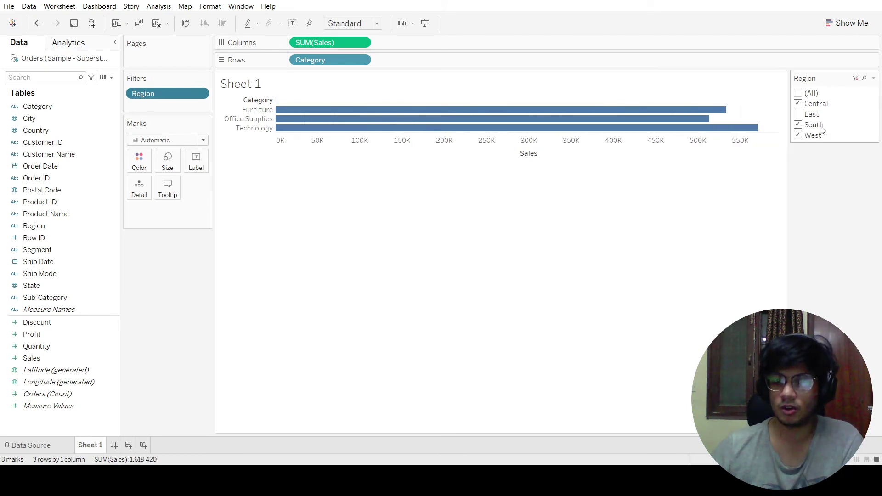
click(799, 126)
click(799, 104)
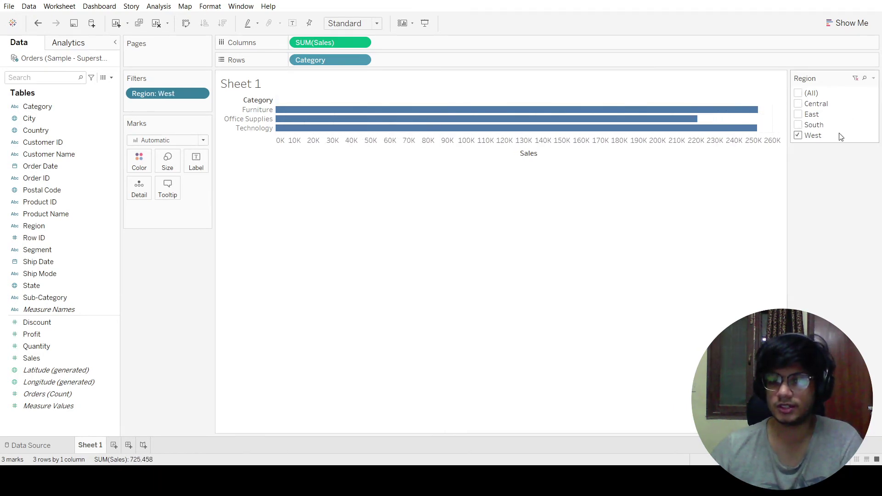
click(799, 93)
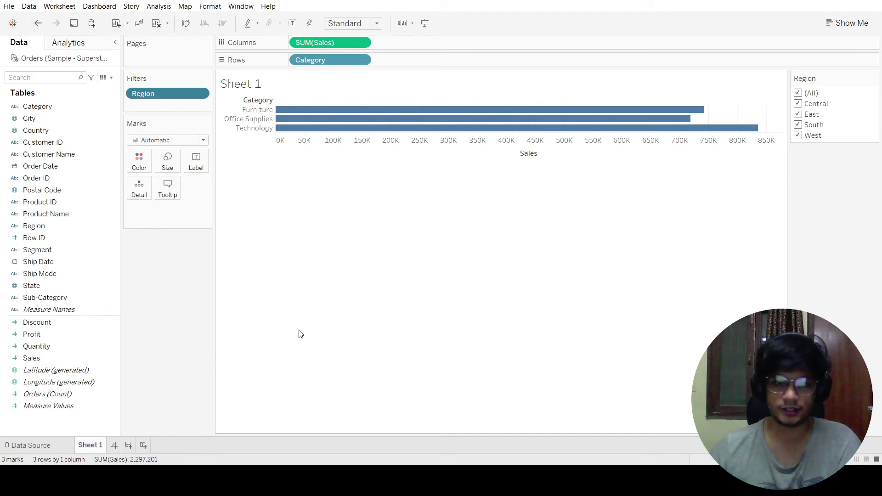
Add a second blank worksheet and create a new dashboard
click(113, 446)
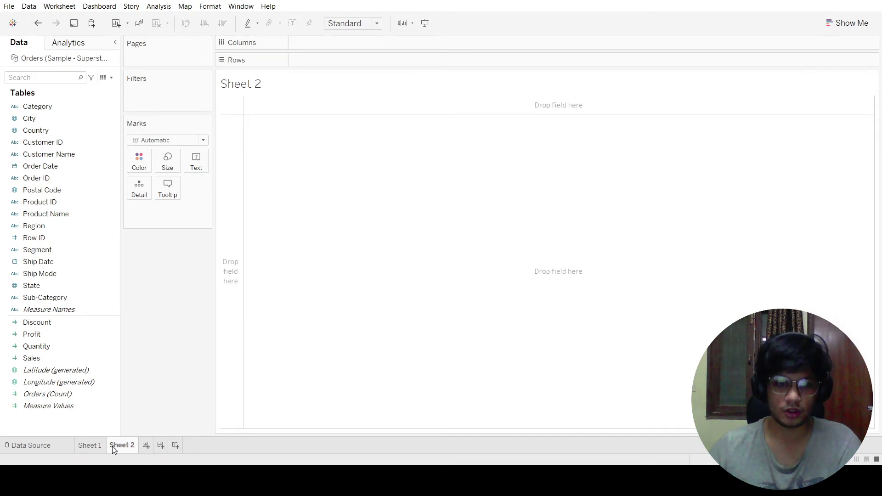
click(89, 445)
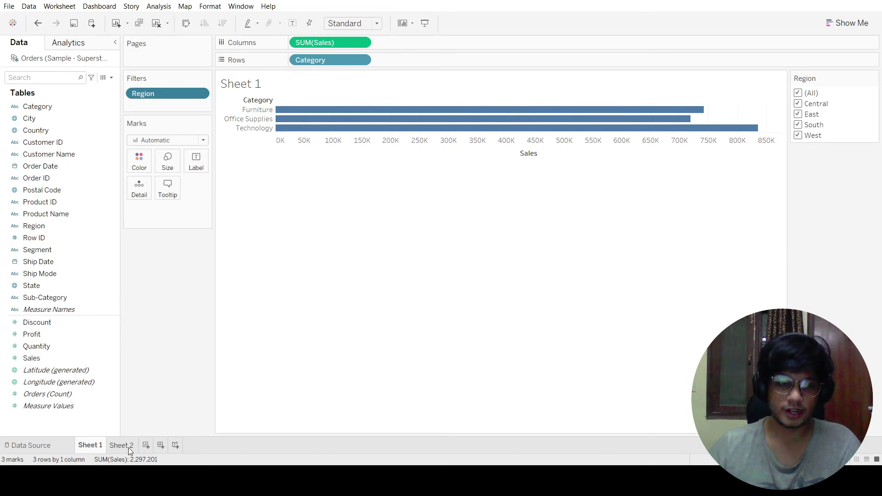
click(160, 445)
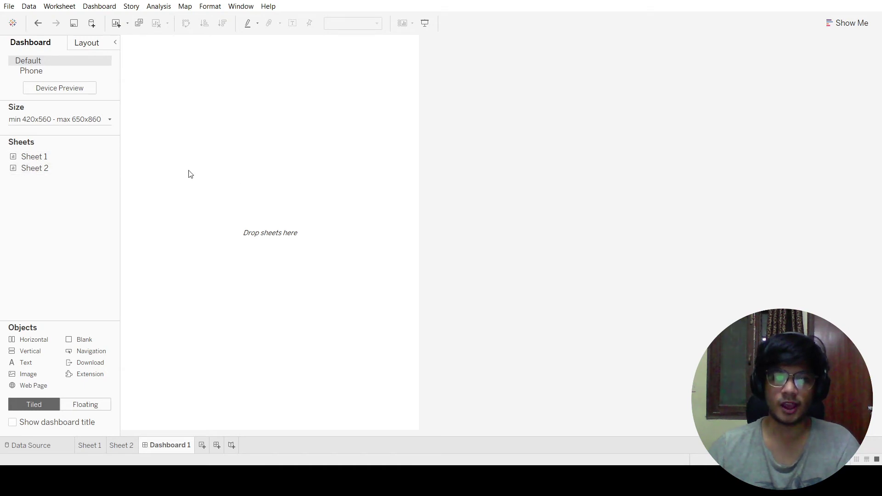
drag(72, 159, 266, 160)
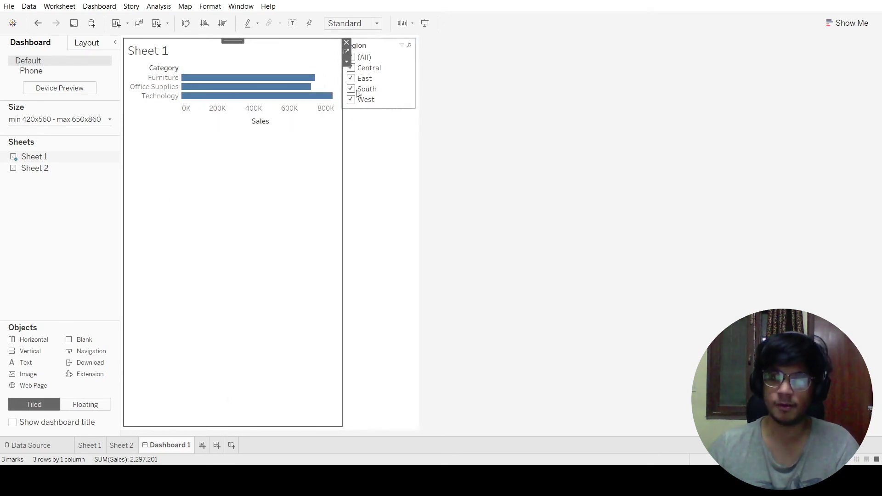
click(351, 50)
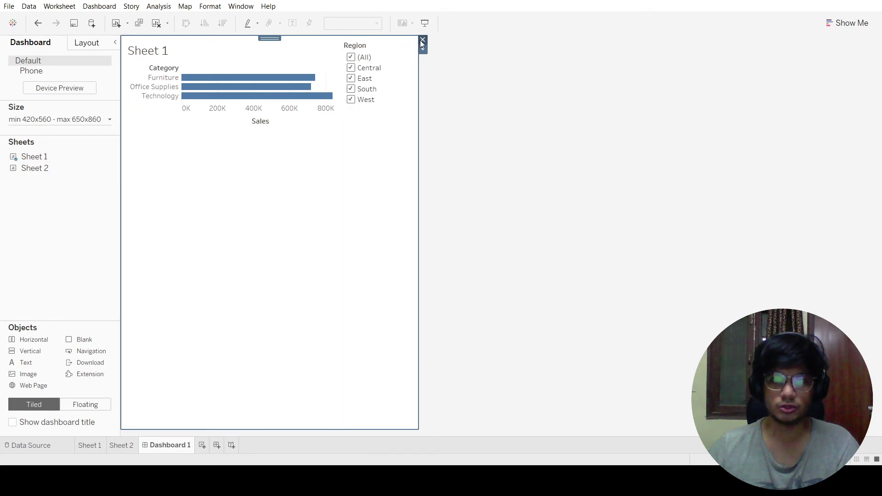
click(317, 67)
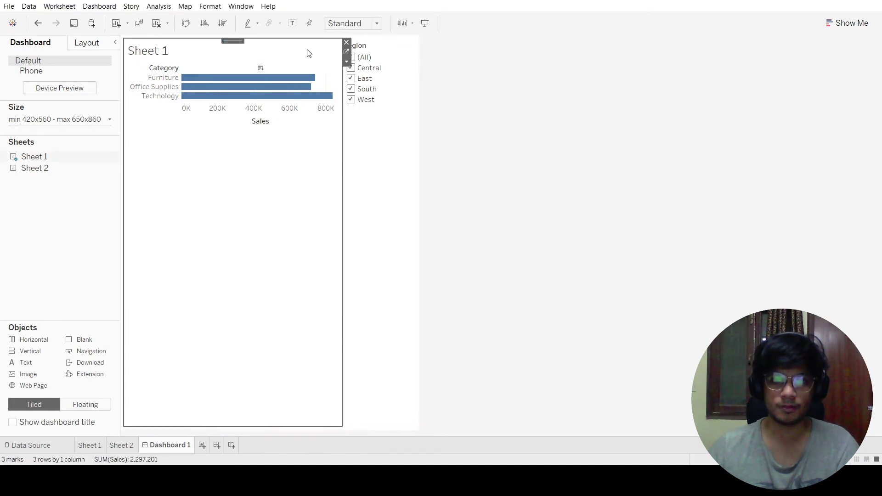
click(346, 42)
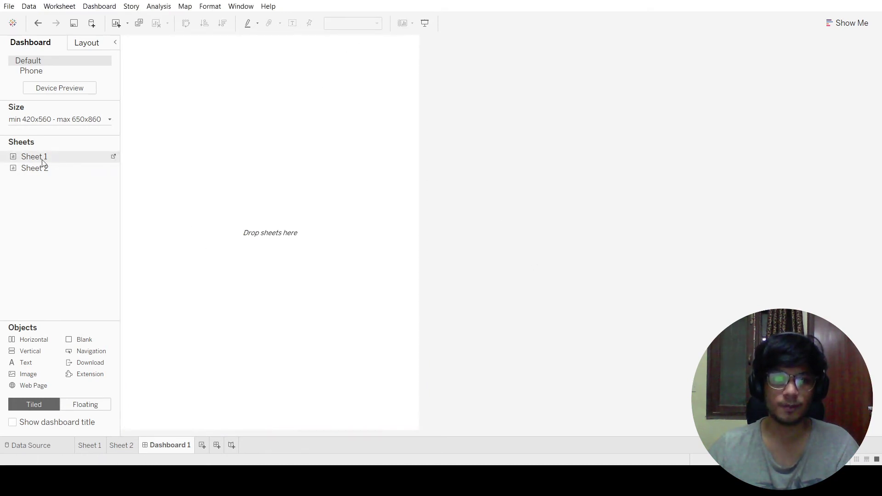
Place Sheet 1 as a floating chart in the dashboard's upper left and move its Region filter to the upper right corner
drag(37, 158, 179, 45)
click(252, 60)
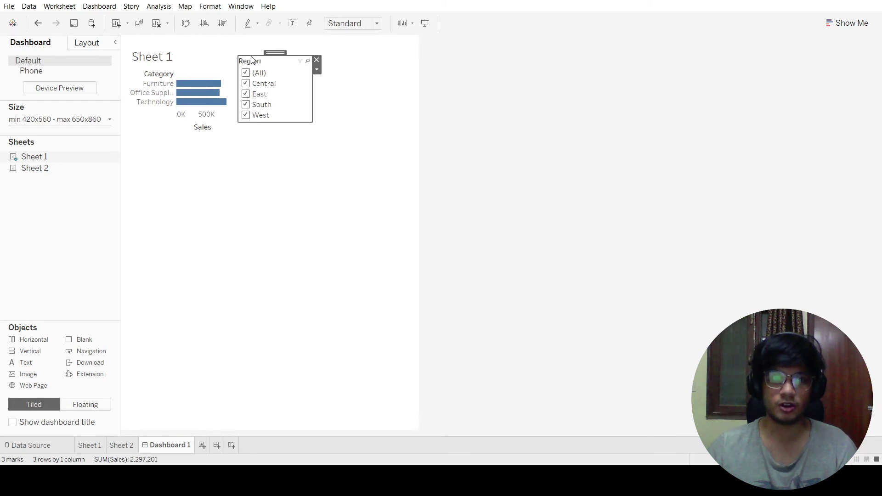
drag(276, 51, 379, 42)
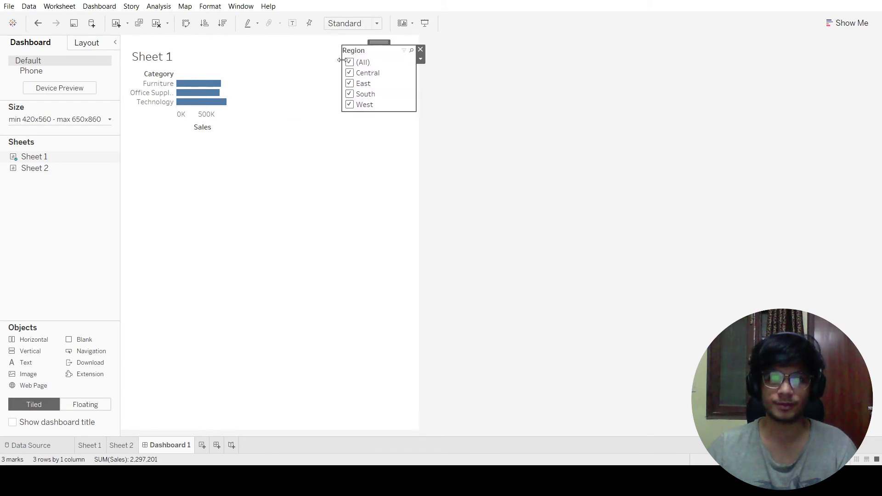
Resize the Sheet 1 chart on the dashboard into a wide, short block that extends to the Region filter and fits all its contents
click(152, 56)
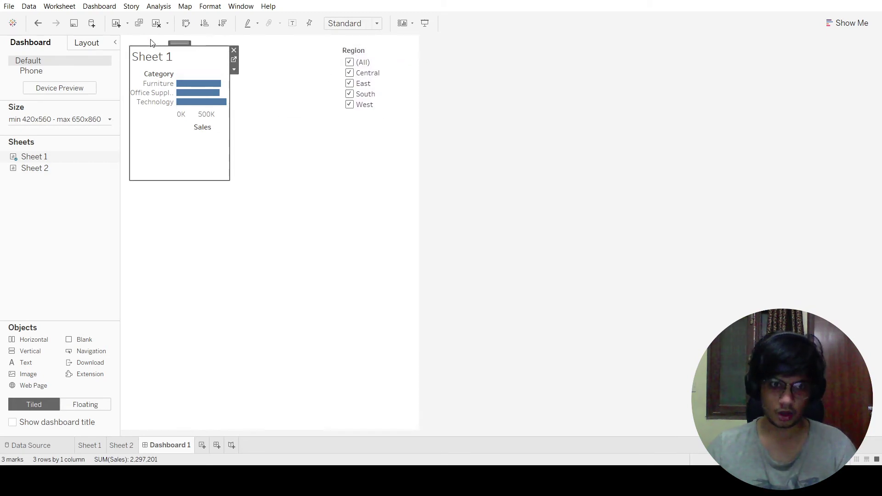
click(182, 40)
click(179, 53)
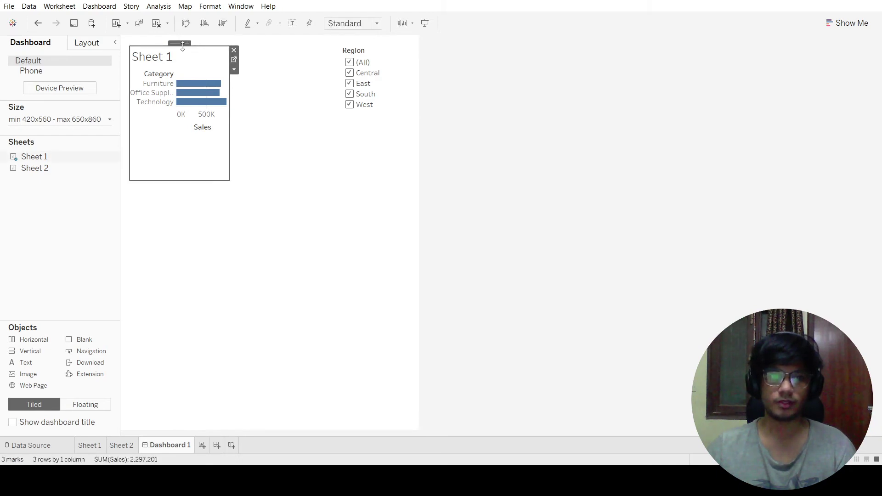
drag(183, 44, 330, 106)
drag(256, 176, 262, 130)
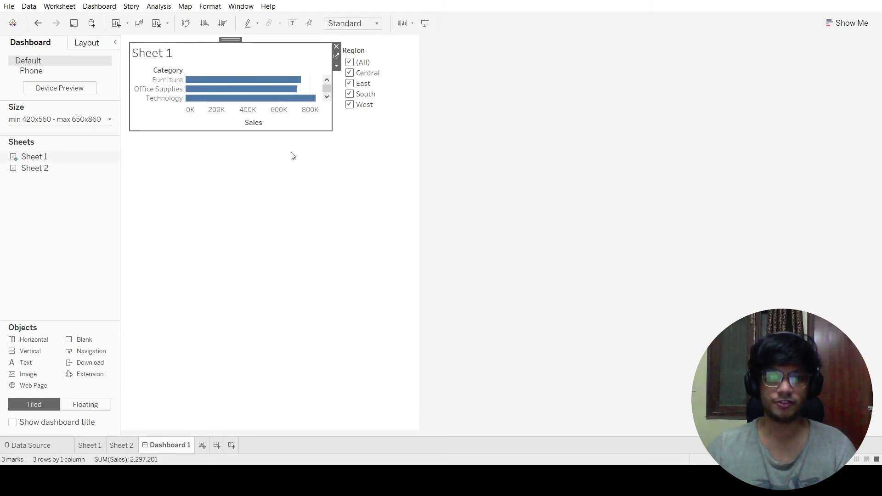
click(332, 191)
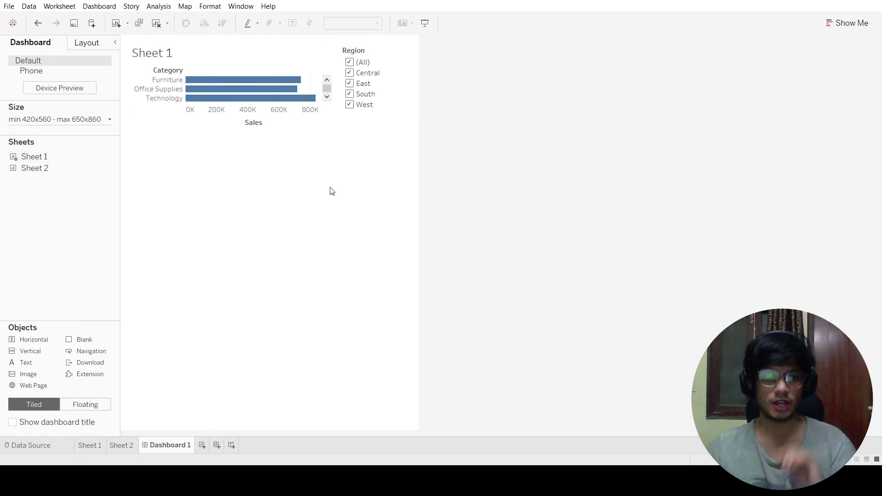
click(304, 130)
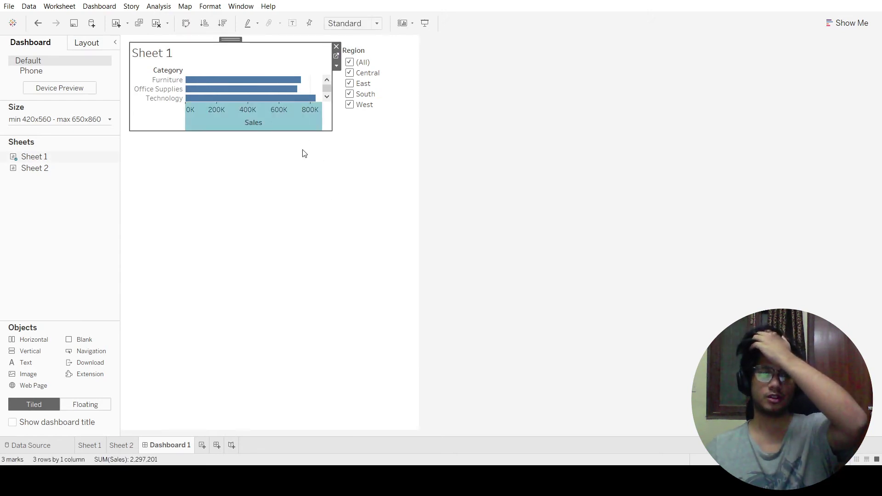
drag(303, 133, 331, 146)
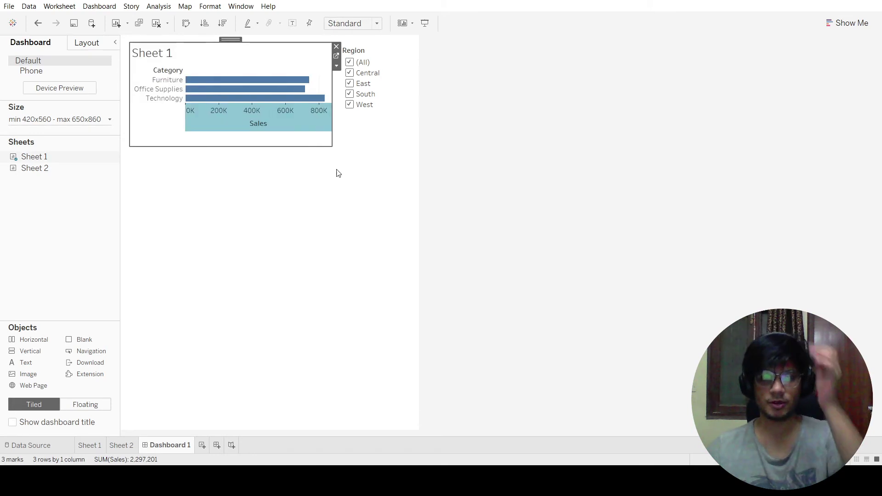
drag(332, 86, 340, 85)
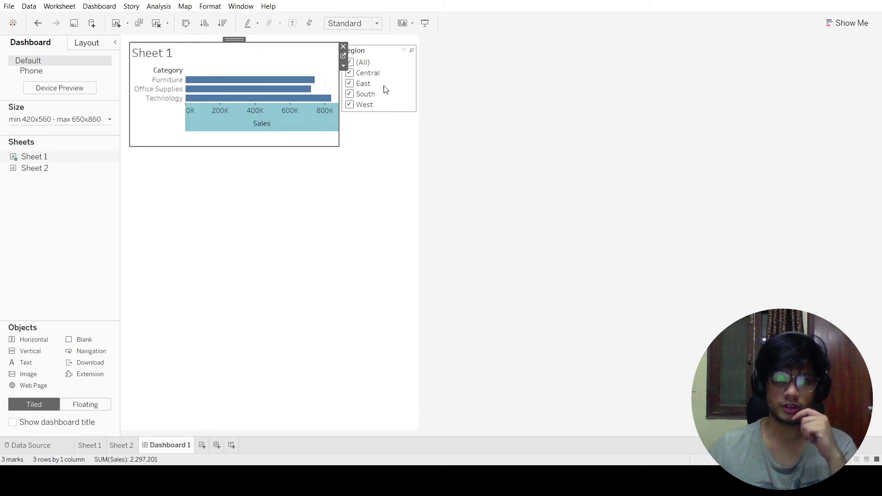
Narrow the Region filter on the dashboard and move it against the dashboard's right edge
click(372, 56)
click(379, 197)
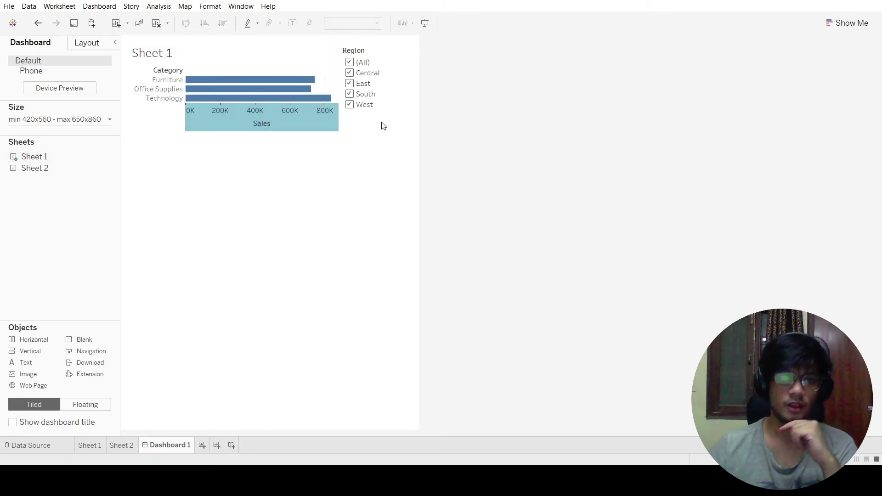
click(385, 53)
drag(416, 74, 393, 73)
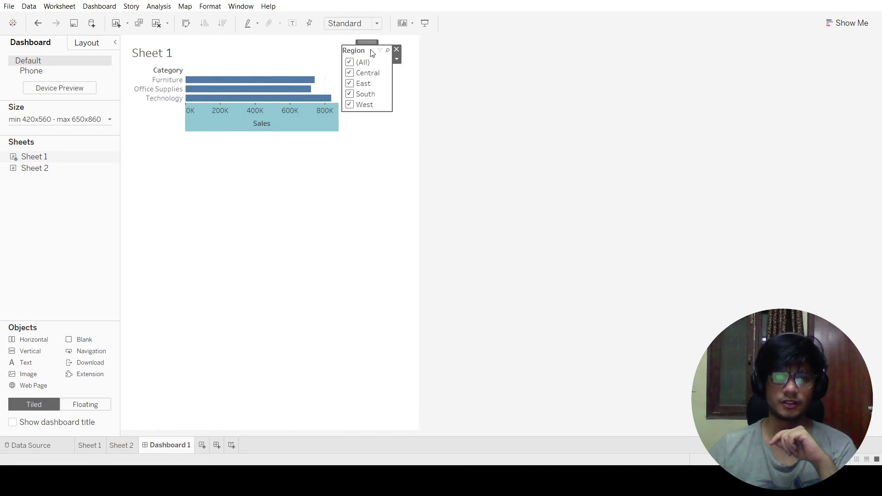
drag(370, 42, 392, 40)
Widen the Sheet 1 chart on the dashboard to close the gap to the Region filter
click(298, 51)
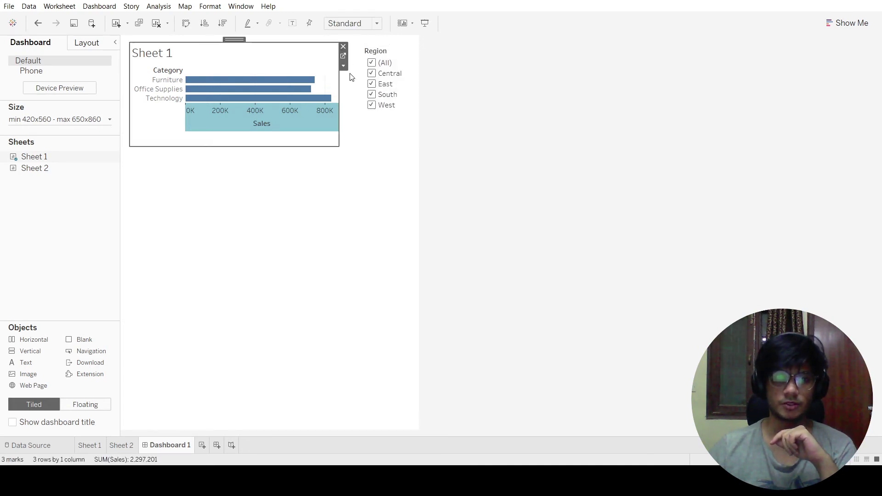
drag(339, 84, 362, 84)
click(358, 209)
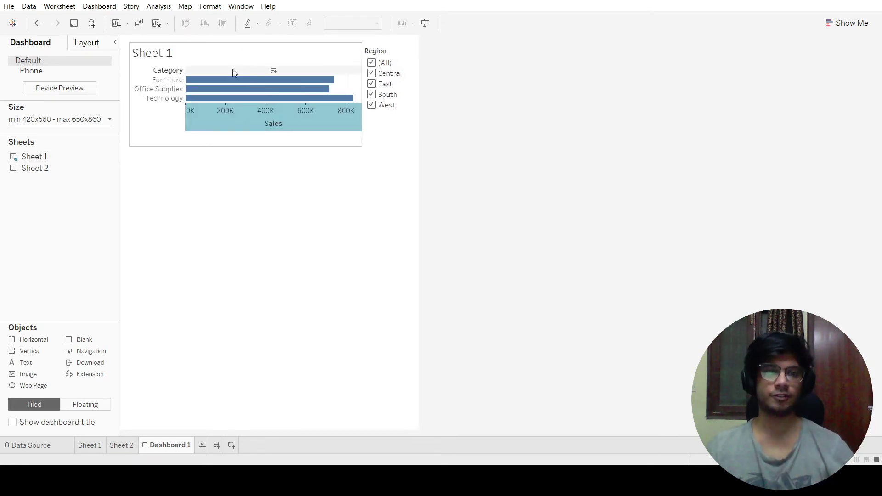
click(373, 76)
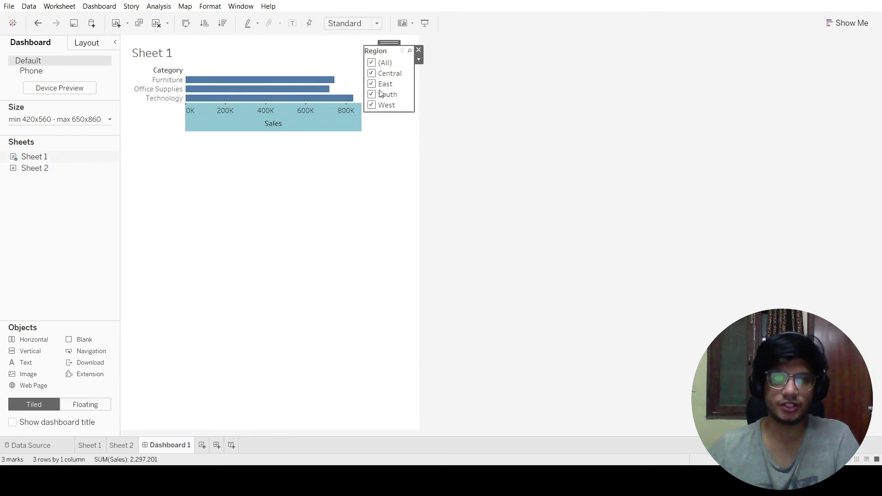
click(333, 187)
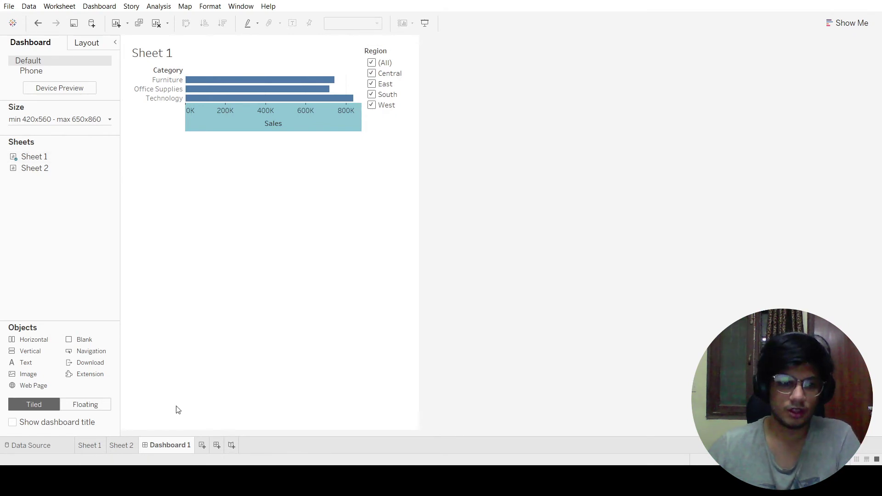
On Sheet 2, plot the sum of Sales as columns with the year of Order Date as rows
click(113, 446)
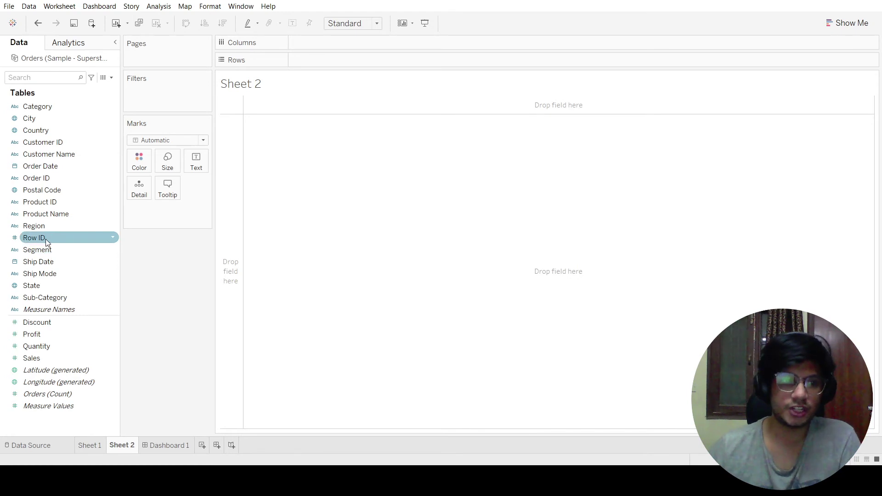
mouse_move(39, 359)
mouse_down()
mouse_move(290, 50)
mouse_move(325, 45)
mouse_up()
click(41, 170)
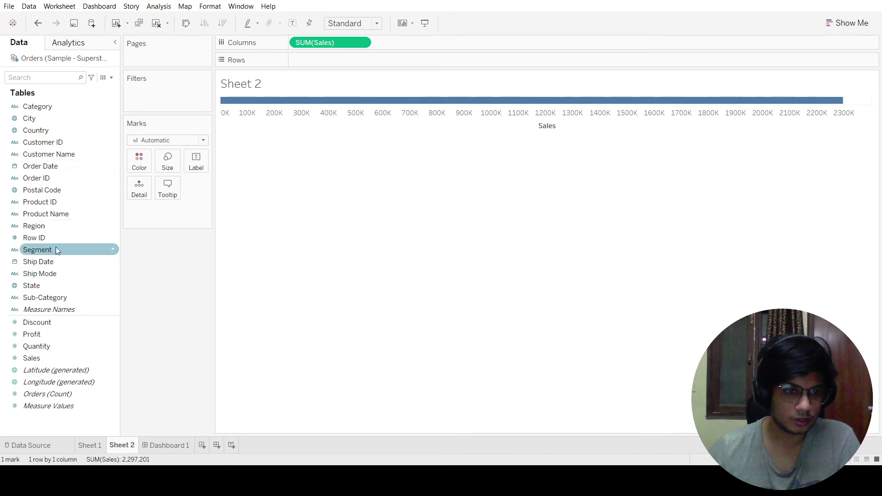
drag(66, 173, 348, 57)
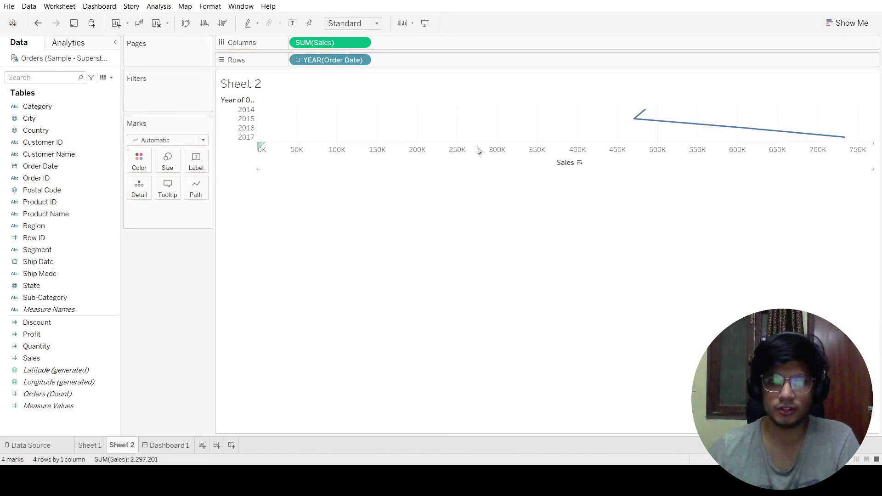
drag(311, 60, 345, 60)
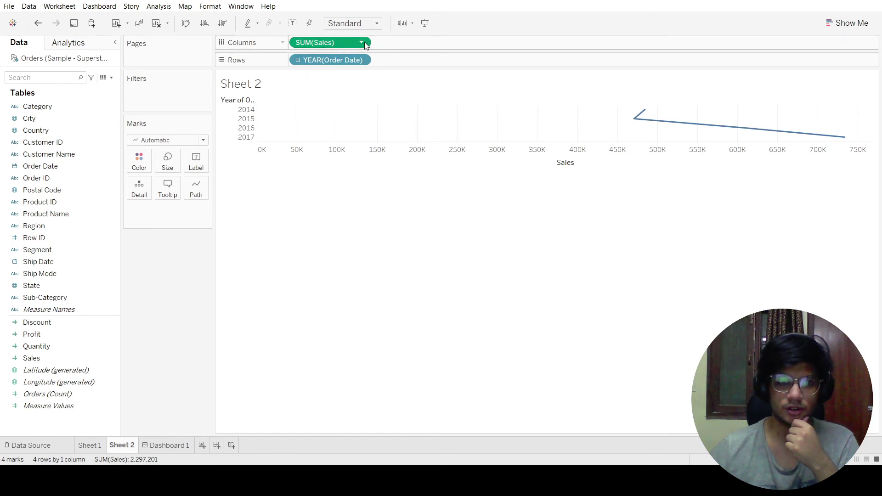
Rearrange Sheet 2 with Order Date year as columns and the sum of Sales as rows, and expand the date to quarters
key(Delete)
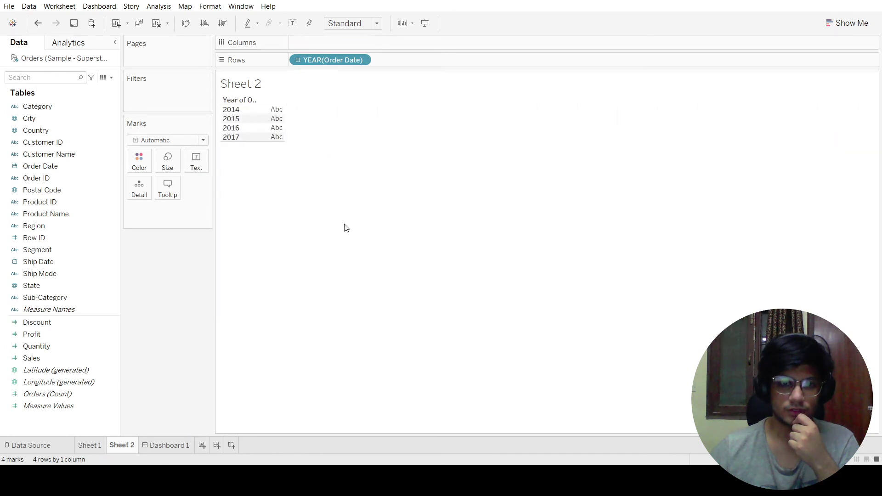
drag(331, 59, 335, 46)
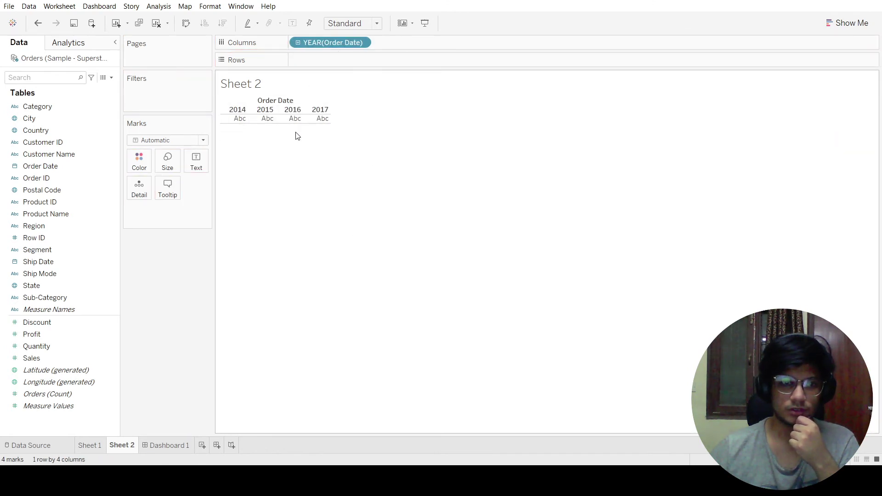
click(32, 226)
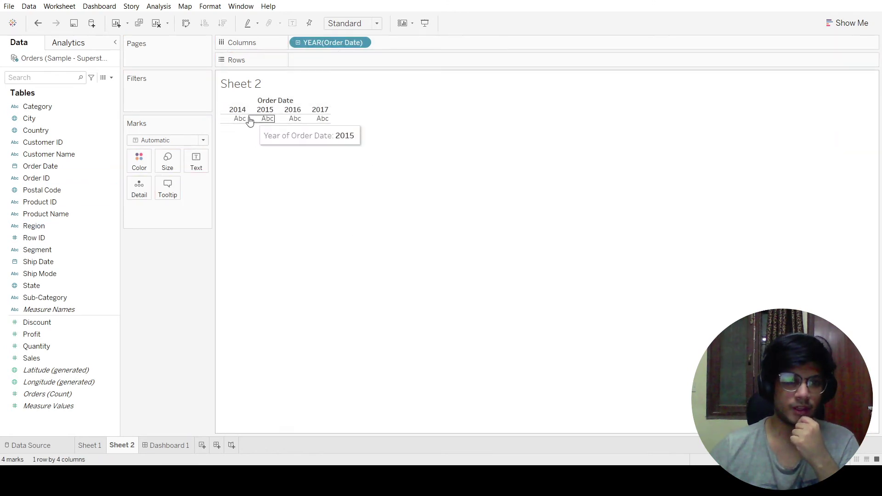
click(50, 263)
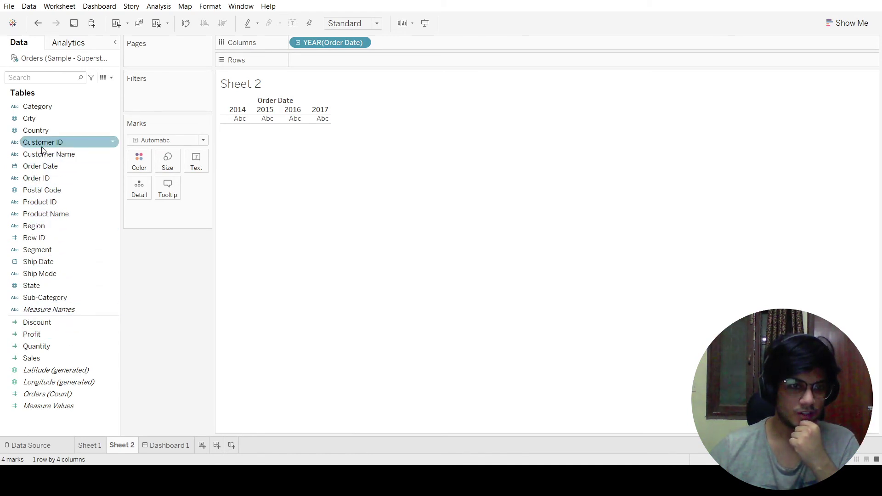
click(42, 361)
drag(42, 360, 384, 111)
drag(391, 62, 391, 62)
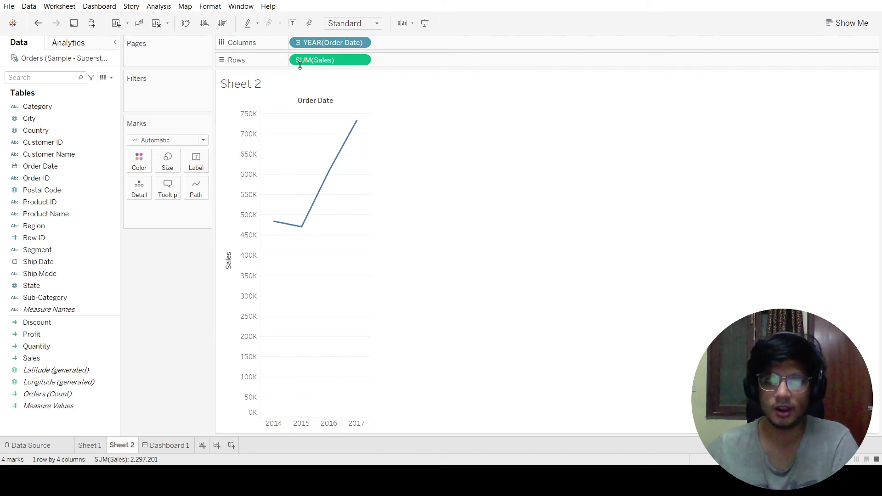
click(298, 42)
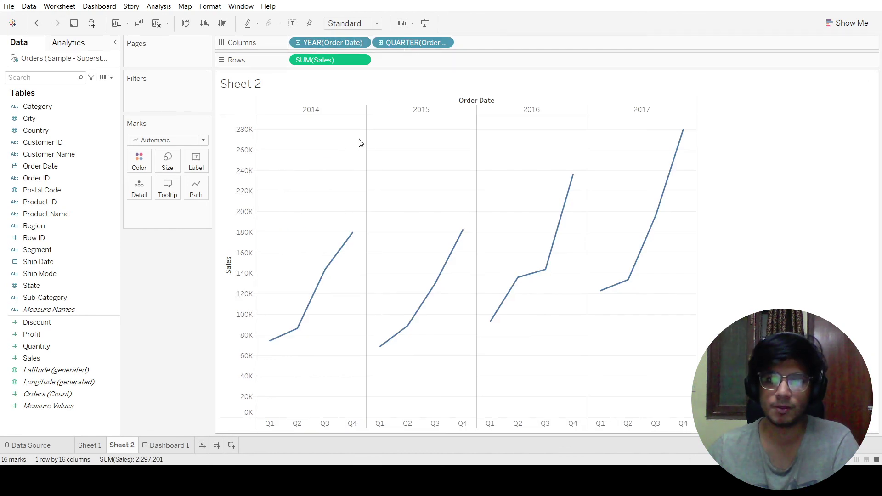
Expand the Order Date quarters on Sheet 2 to months and remove the quarter level, leaving year and month as columns
click(380, 43)
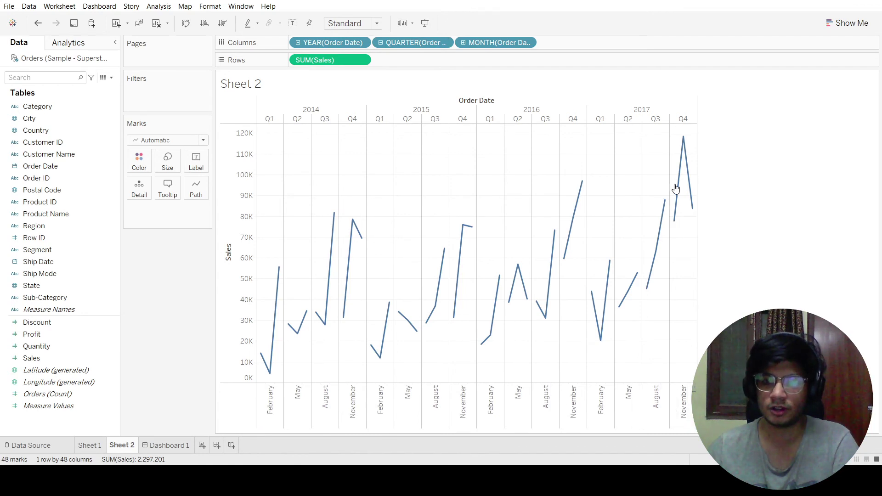
mouse_move(685, 152)
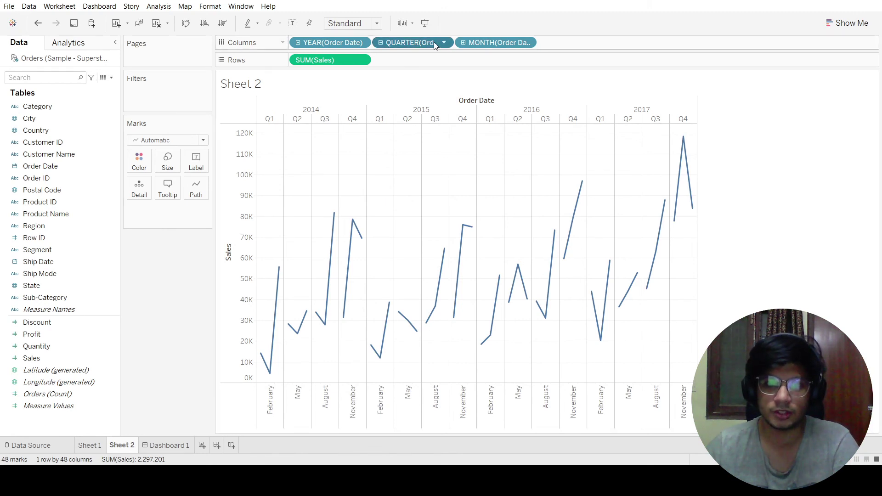
click(381, 43)
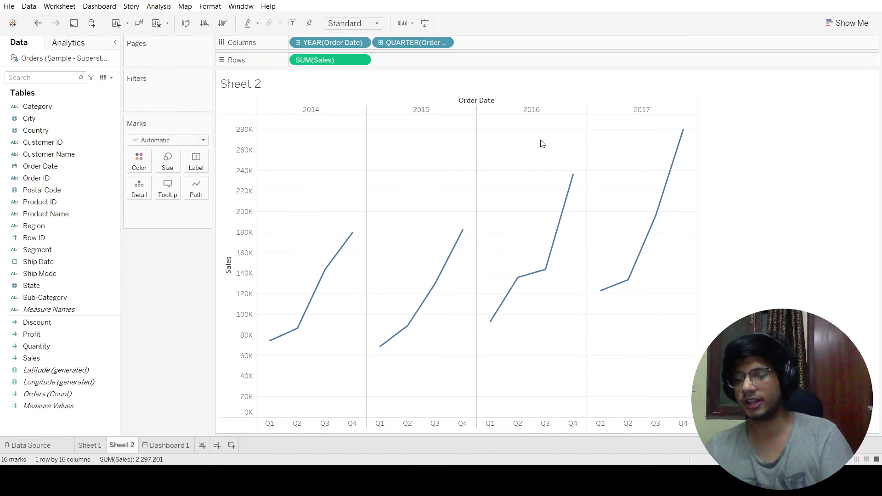
click(380, 42)
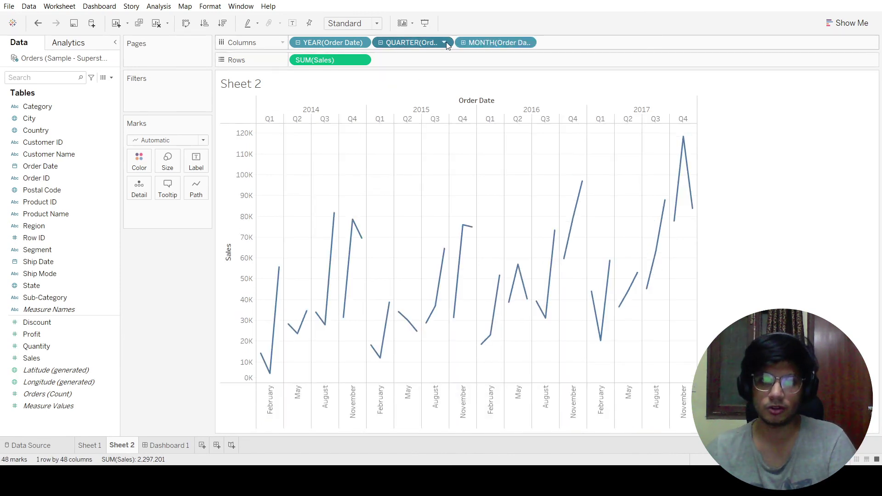
key(Delete)
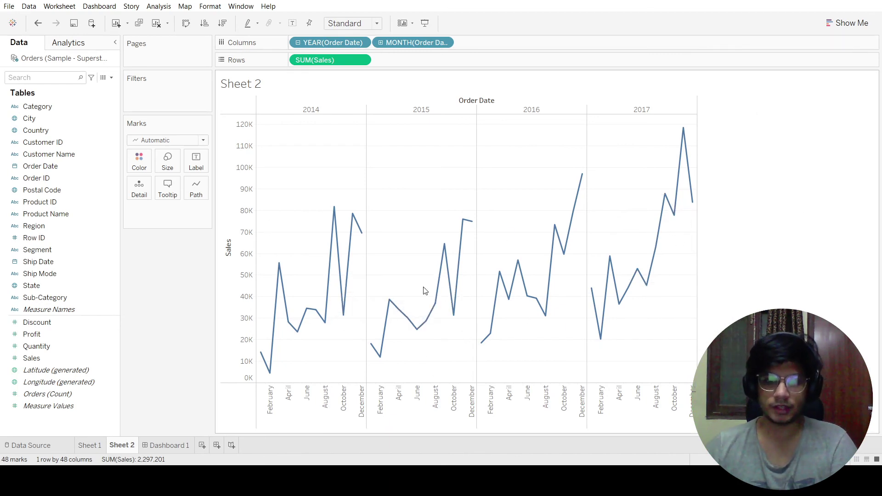
Add Sheet 2 to Dashboard 1, place it below the Sheet 1 chart, and widen it to the dashboard's full width
click(166, 446)
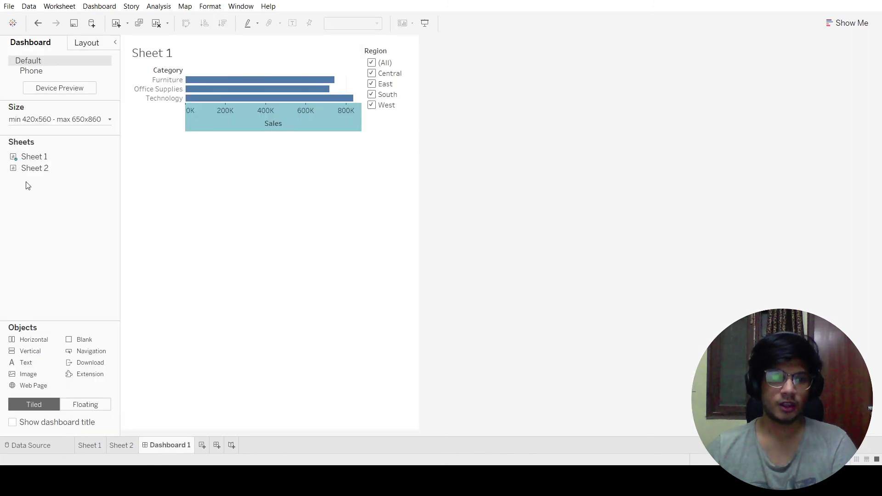
drag(27, 169, 167, 209)
drag(245, 258, 129, 159)
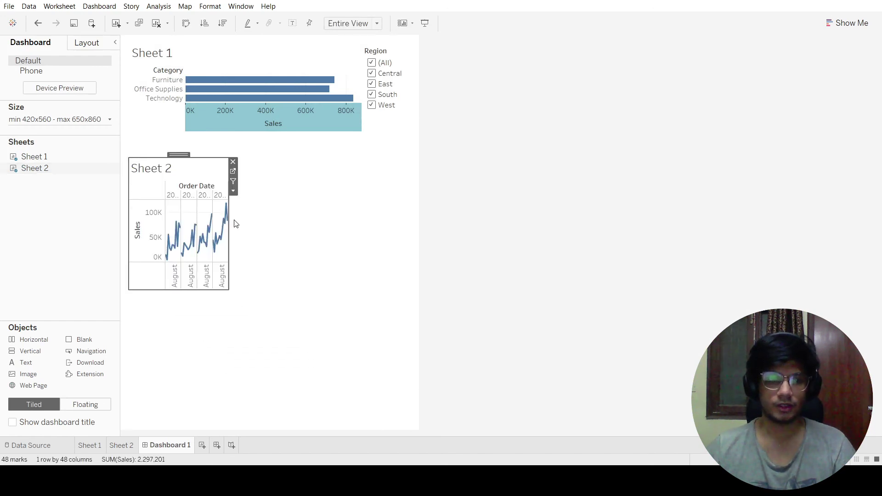
drag(228, 220, 412, 230)
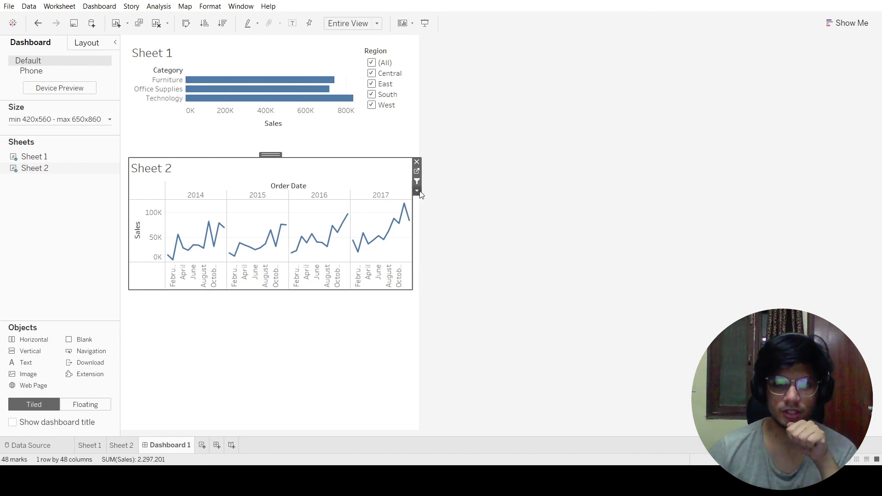
Filter the Sheet 1 chart by the year 2016 and by 2015 from the Sheet 2 trend, and clear the year selection
click(351, 57)
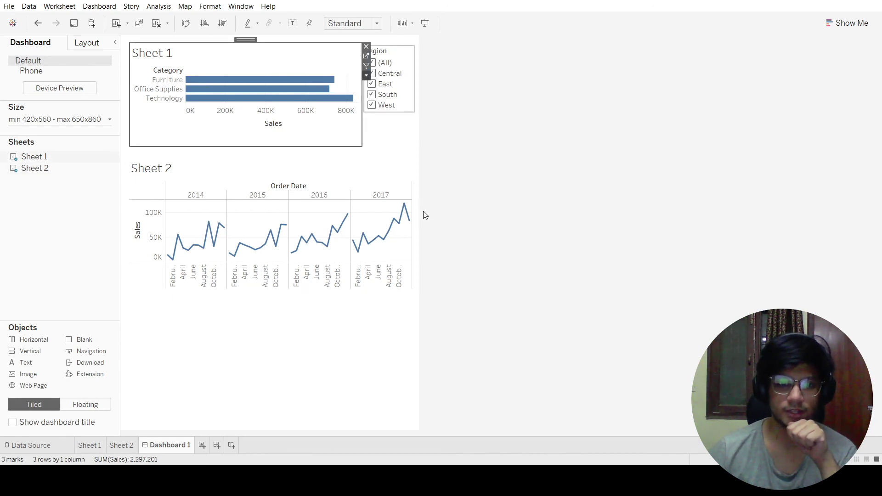
click(337, 329)
click(321, 196)
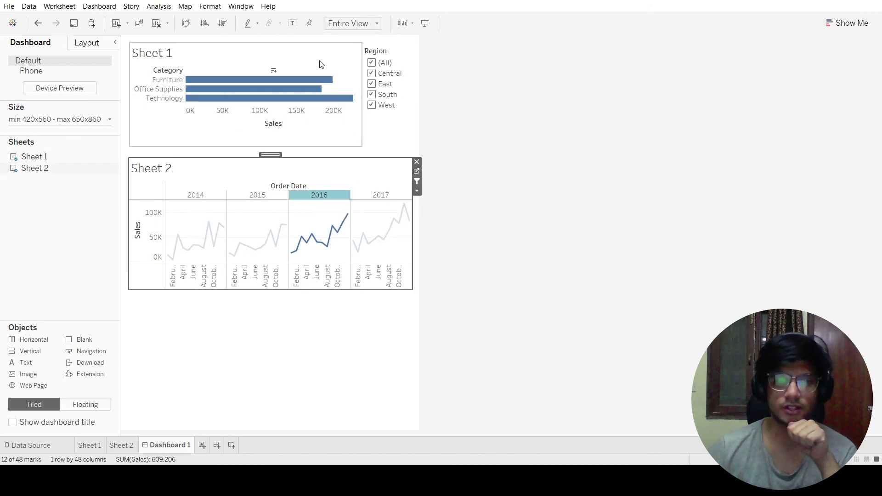
click(267, 199)
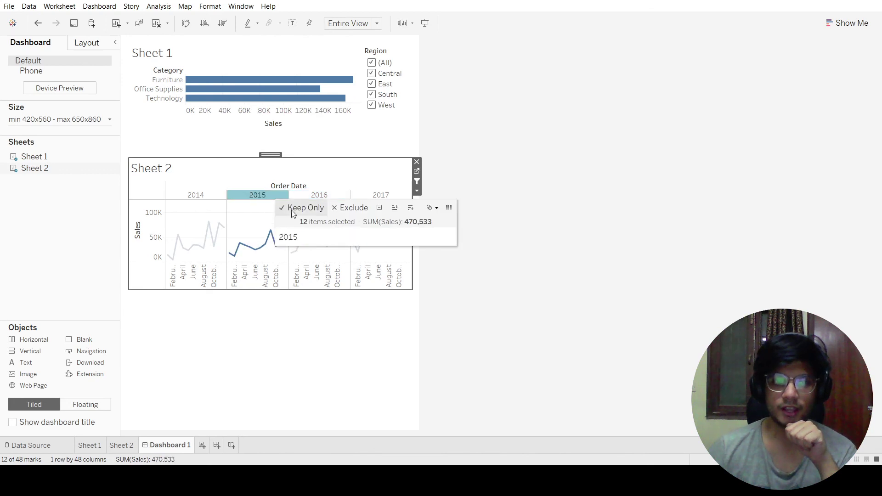
click(300, 283)
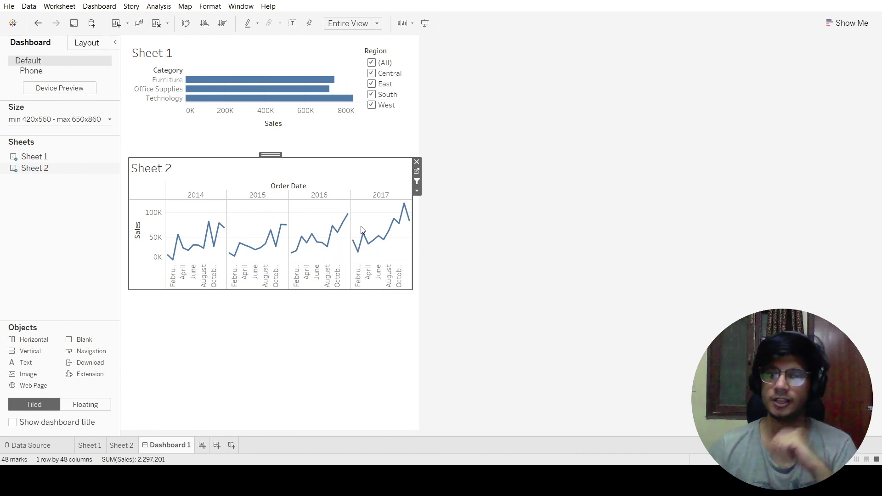
Compare category sales for June, August and September 2016 and November 2017 by selecting each month in the Sheet 2 trend
click(316, 282)
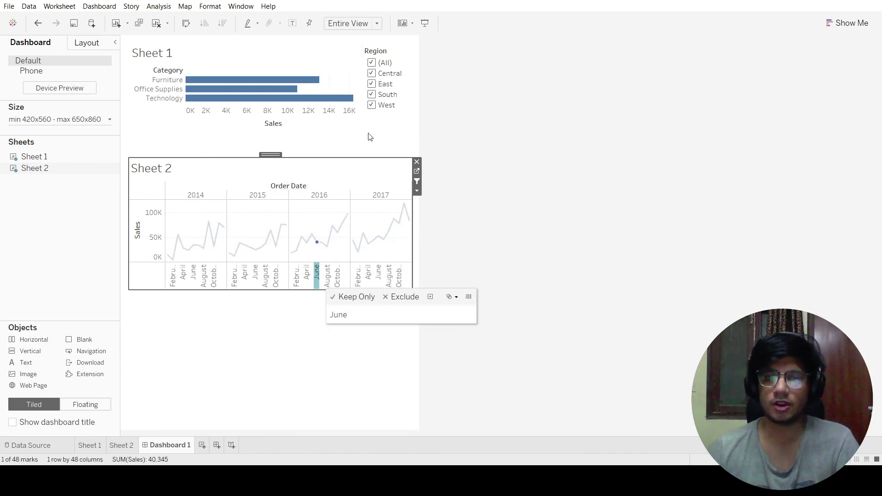
click(327, 246)
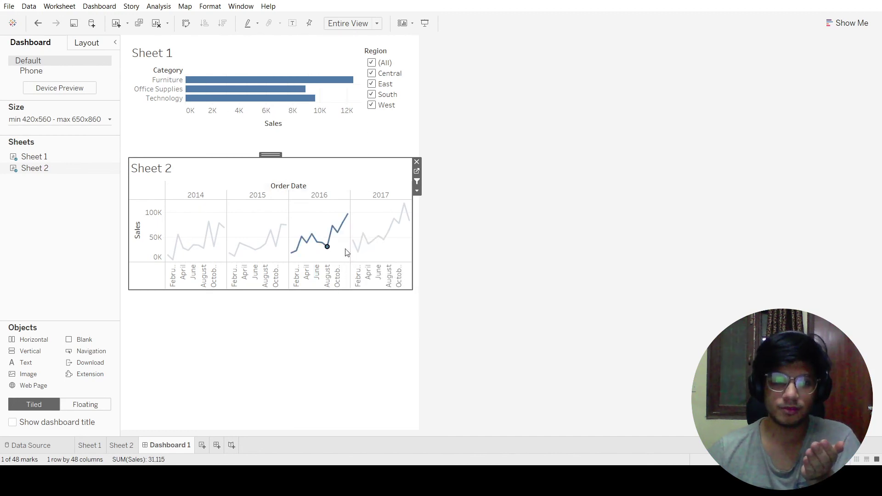
click(333, 228)
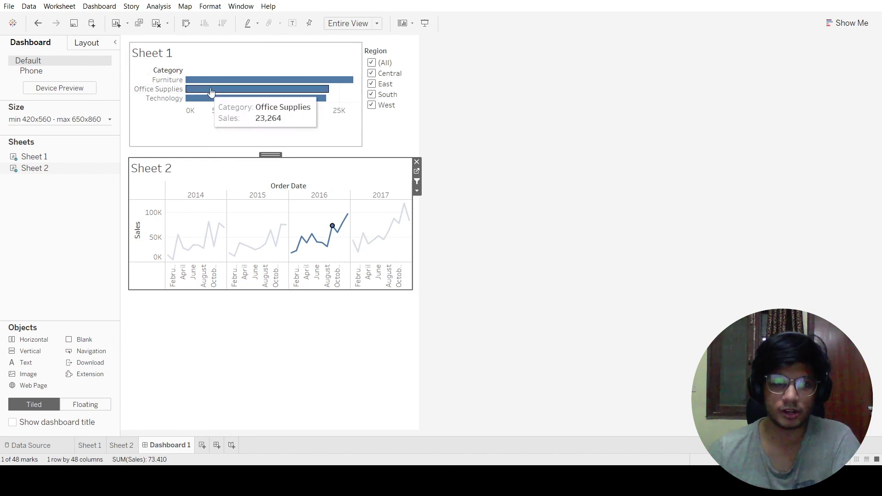
click(405, 203)
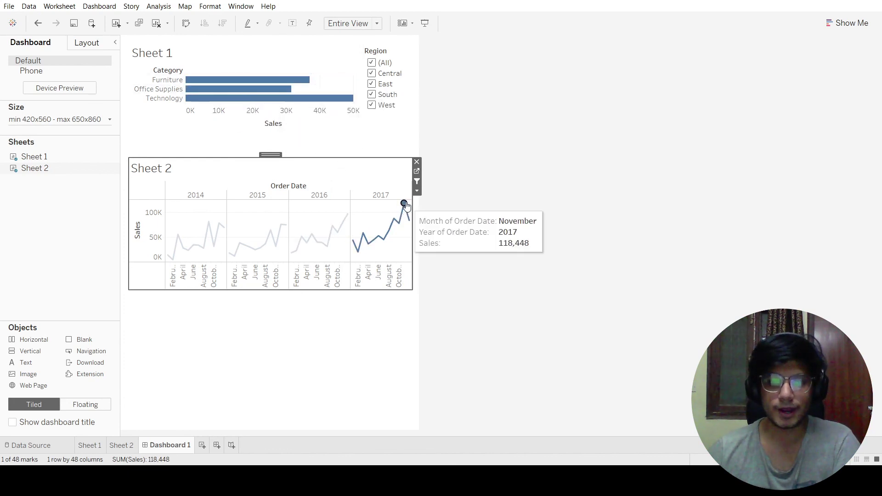
mouse_move(251, 85)
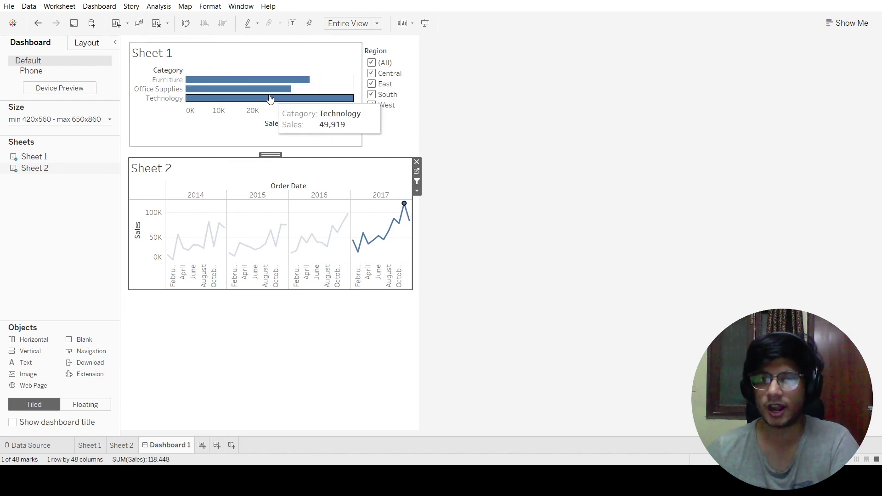
click(344, 321)
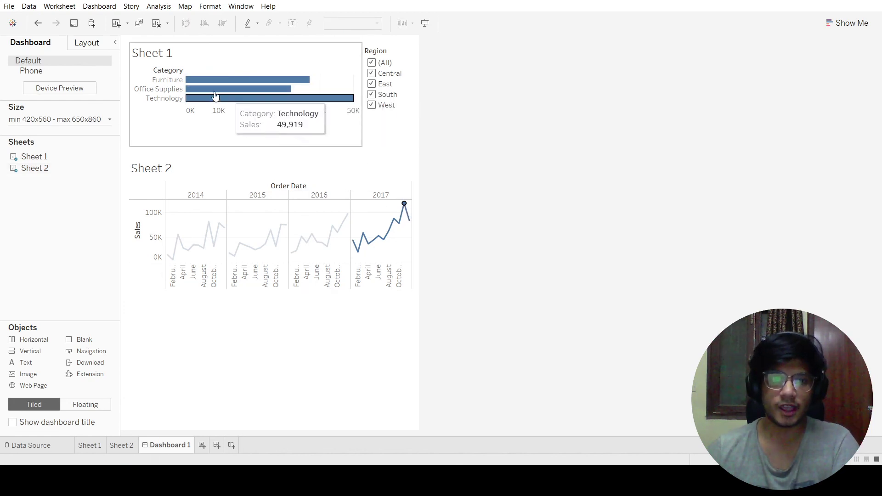
Filter the Sheet 2 trend to Furniture from Sheet 1, and check August 2016 before clearing that month's selection
click(164, 84)
click(164, 84)
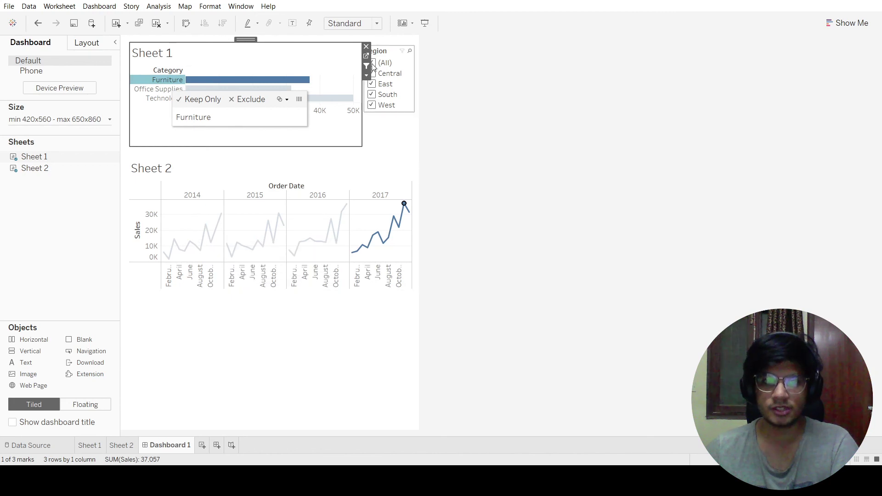
click(281, 329)
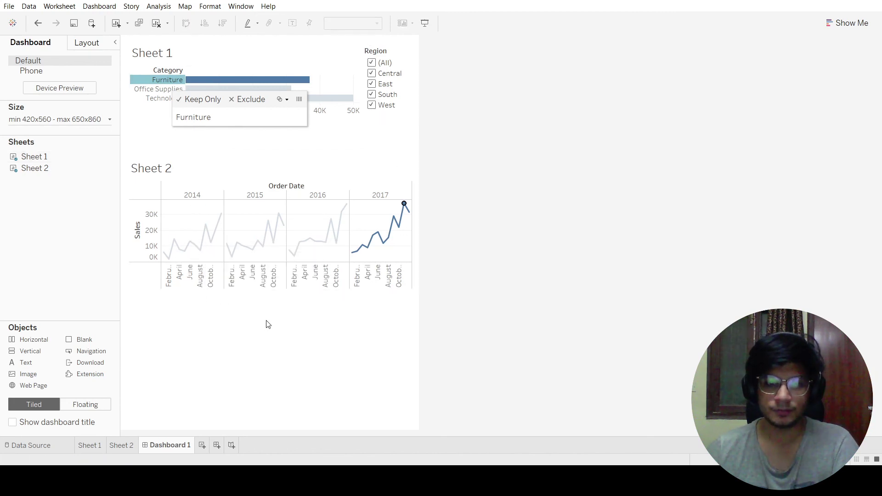
click(333, 260)
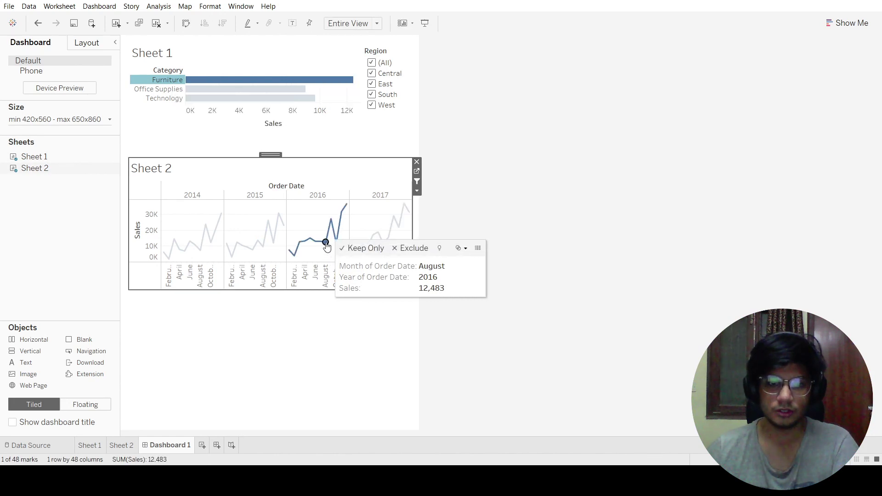
click(325, 244)
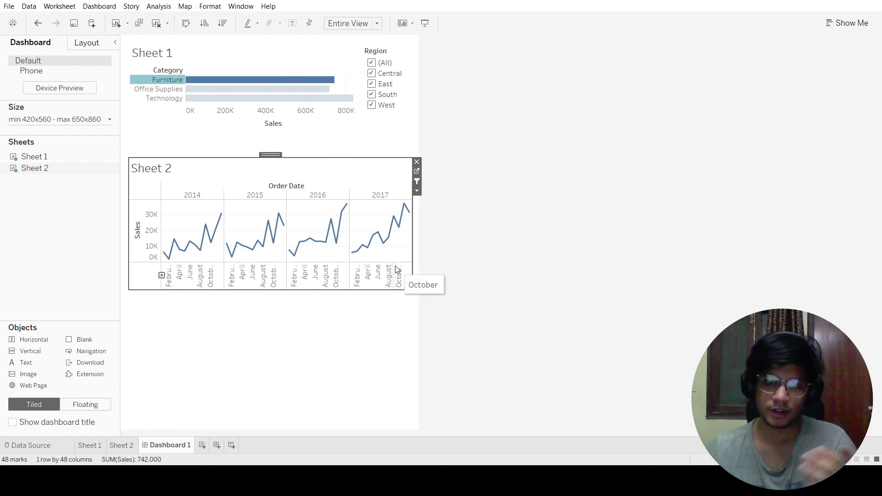
Filter Sheet 1 to March 2014, April 2016 and November 2016 together from the Sheet 2 trend, and clear the Furniture selection
click(188, 256)
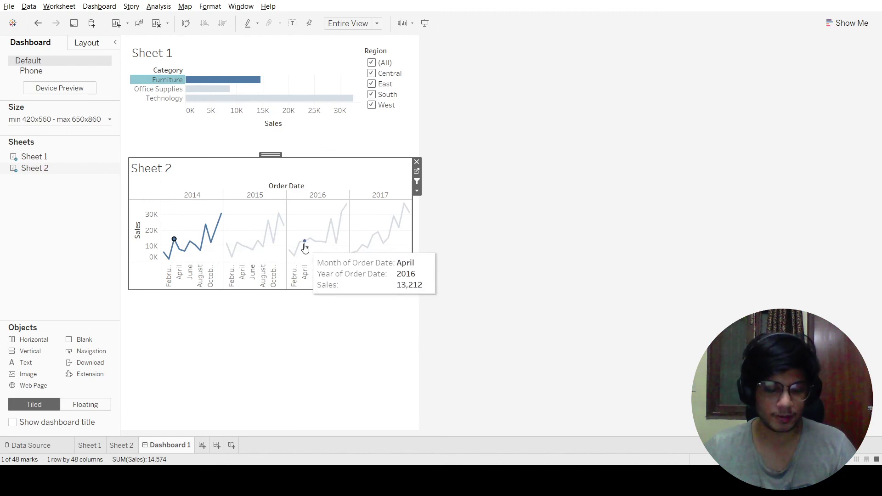
ctrl+click(305, 244)
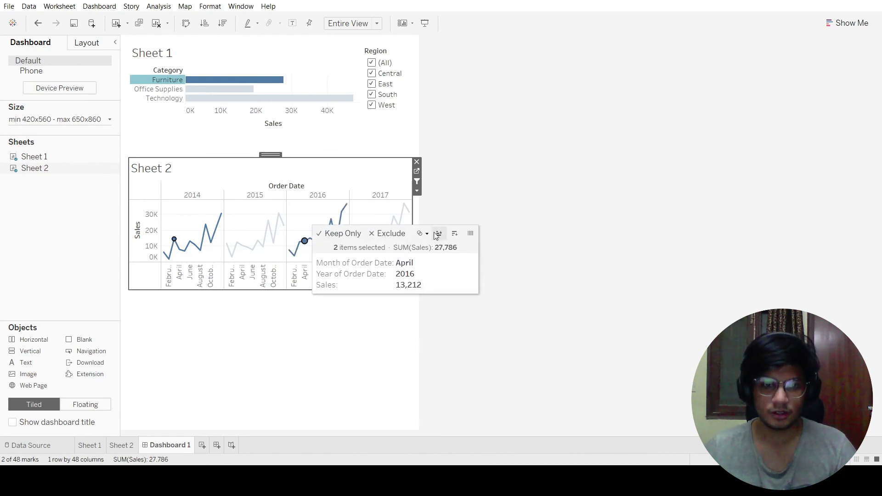
ctrl+click(342, 212)
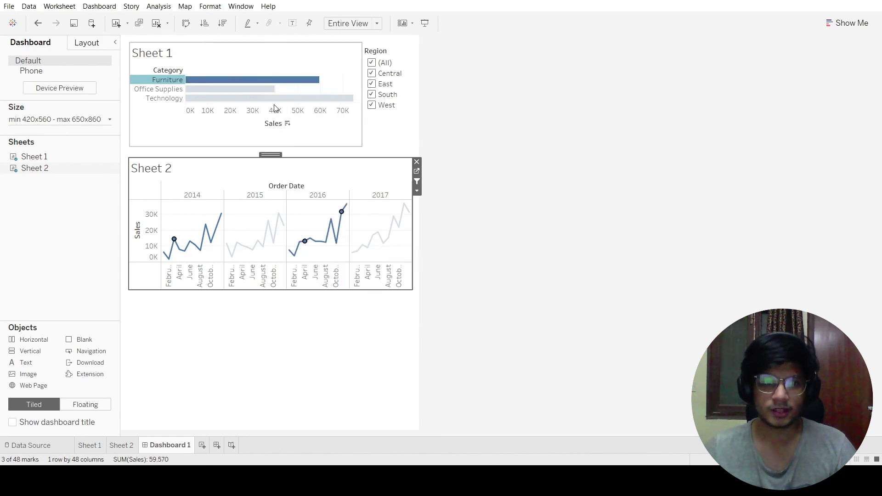
click(165, 80)
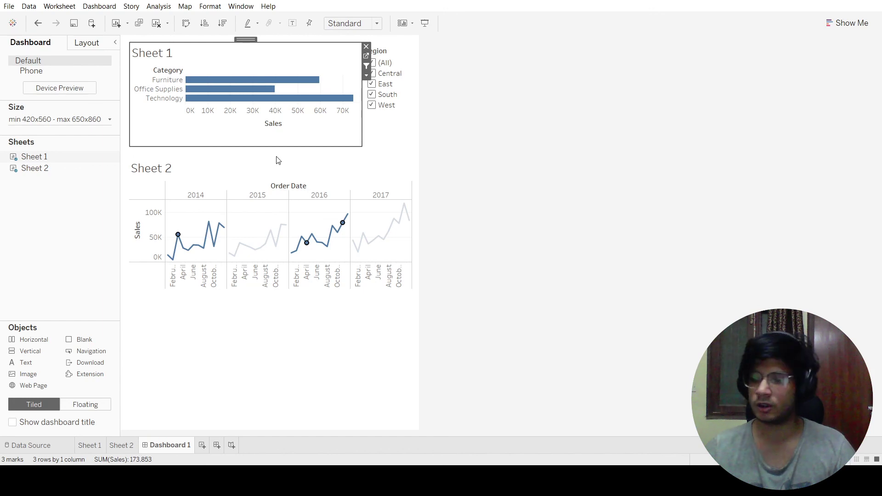
click(268, 316)
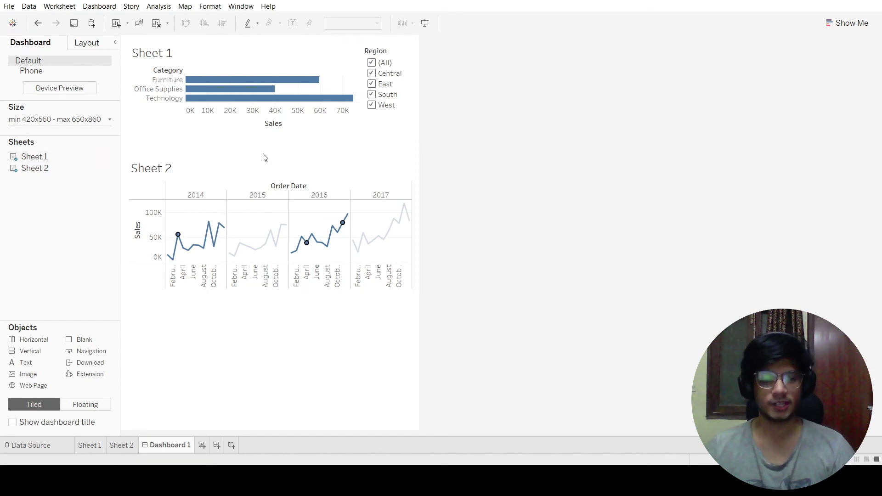